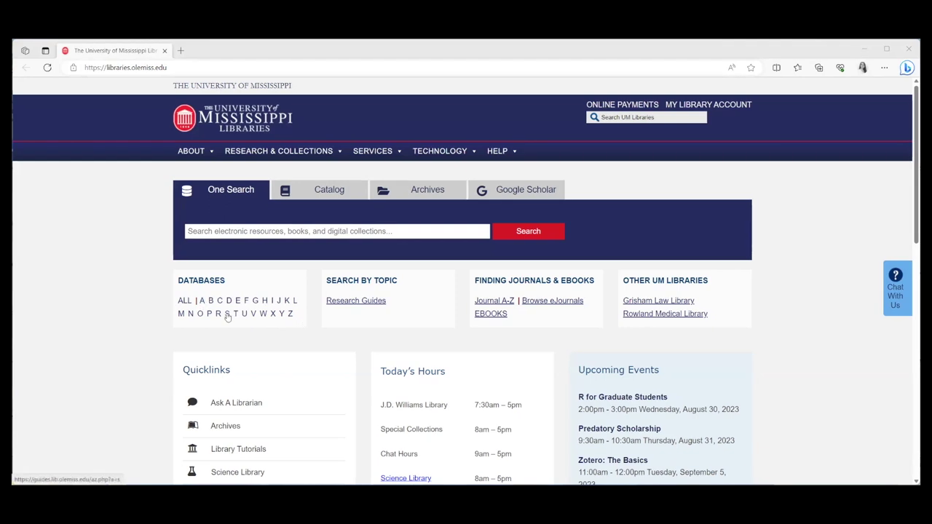
# Open the MRI-Simmons Insights database from the library's list of databases under S and proceed past its welcome page.
pyautogui.click(227, 314)
pyautogui.scroll(-3, 145, 299)
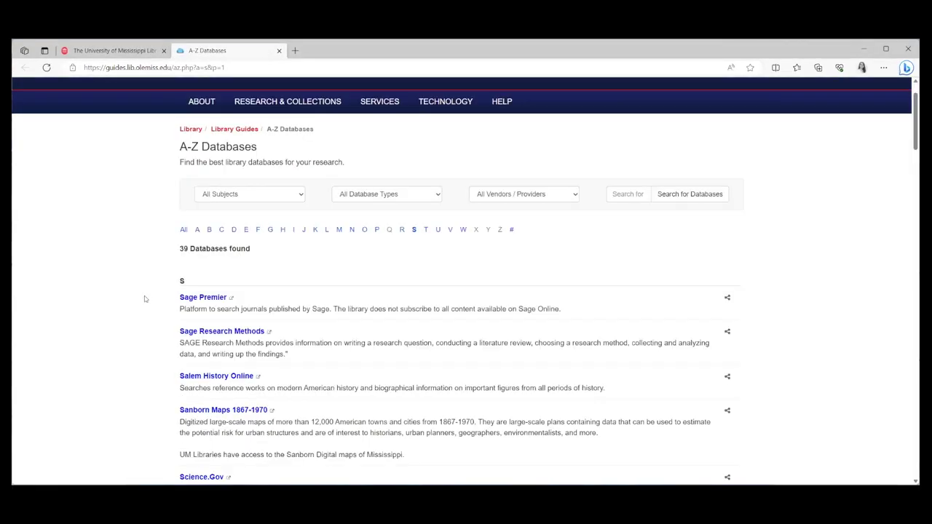
pyautogui.scroll(-5, 145, 299)
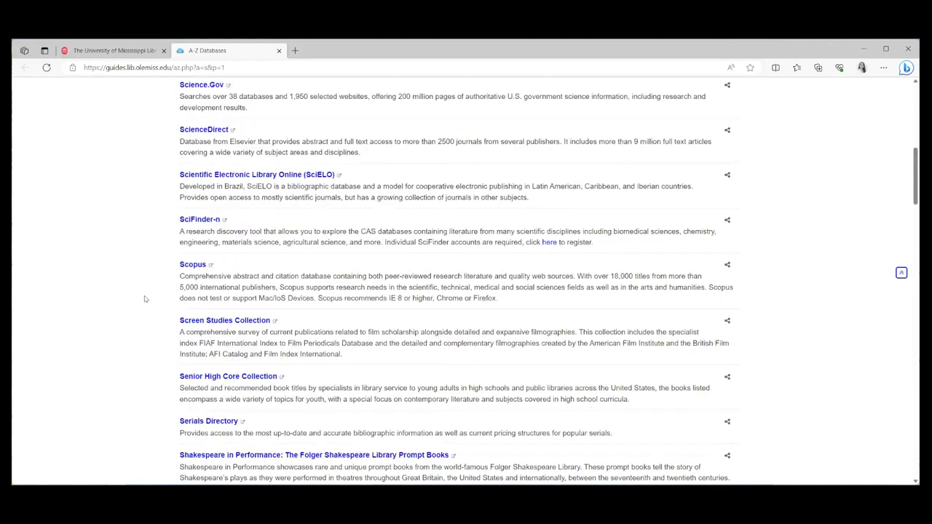
pyautogui.click(204, 361)
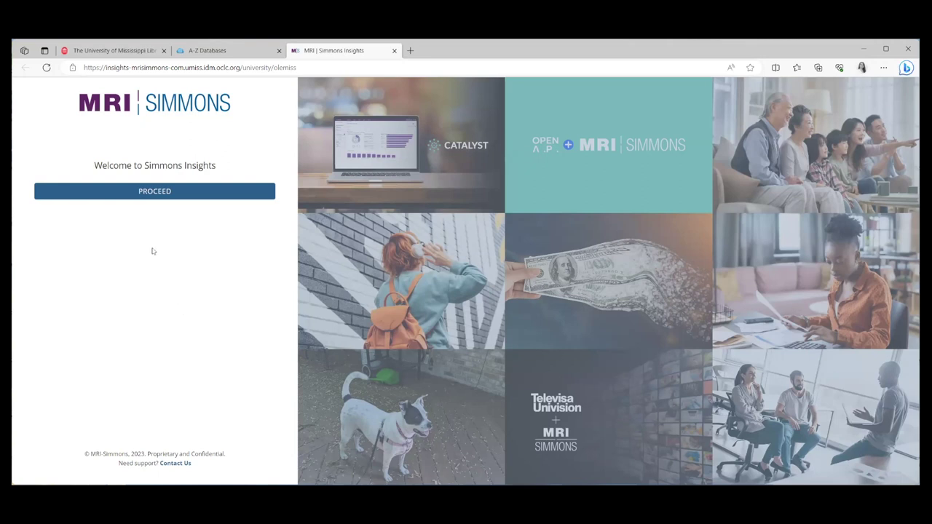
pyautogui.click(151, 192)
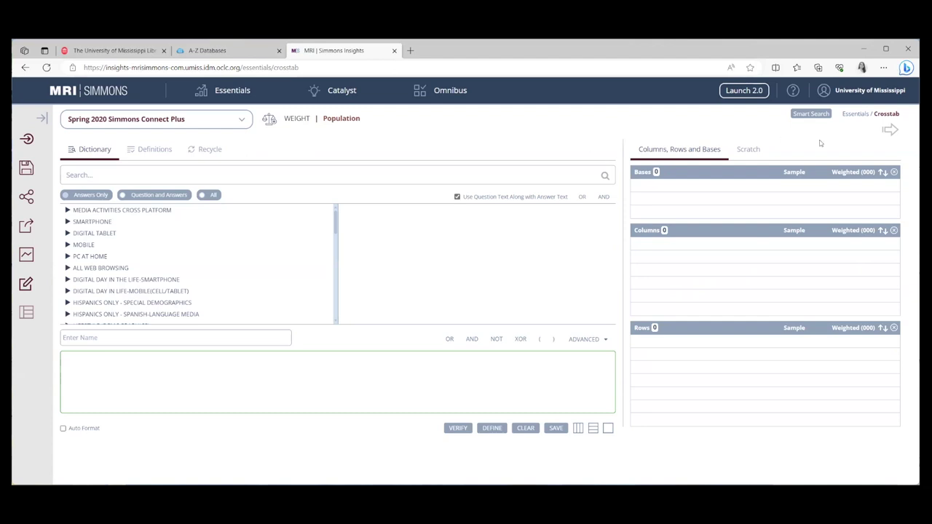
# Look through the available studies in the Connect group without changing the selected study.
pyautogui.click(866, 94)
pyautogui.click(240, 123)
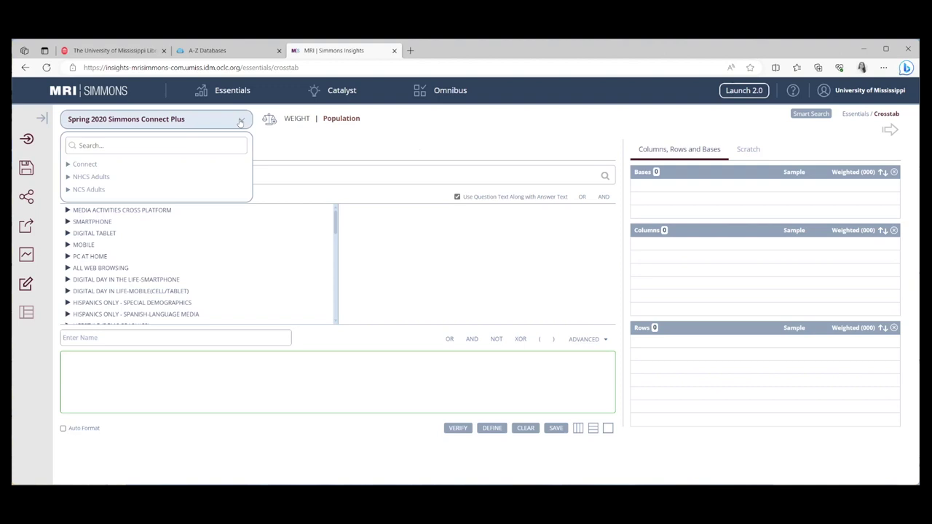
pyautogui.click(70, 165)
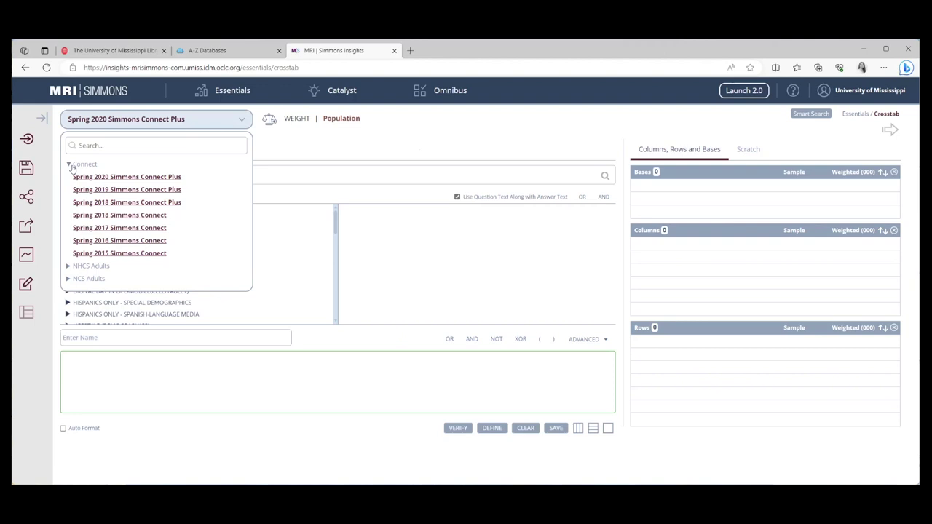
pyautogui.click(70, 165)
pyautogui.click(378, 138)
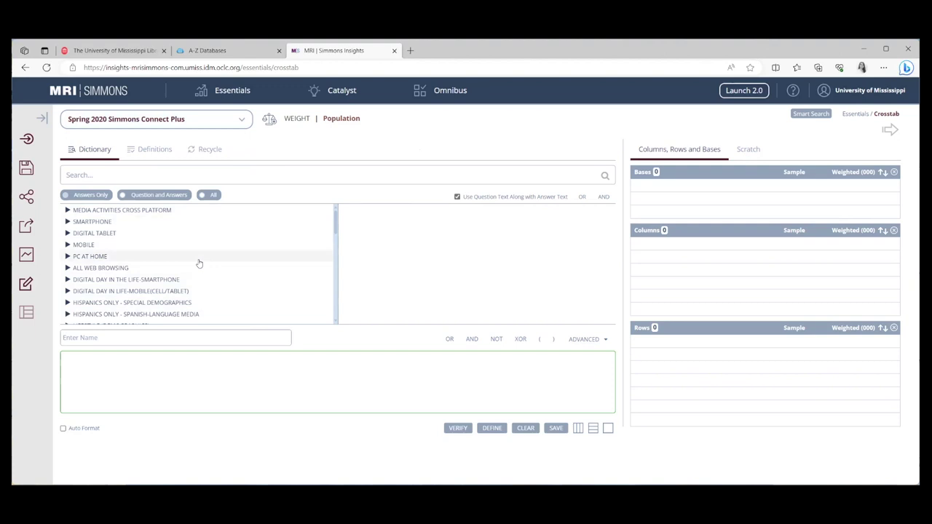
# Open the Gender question in the dictionary under Lifestyle (Demographics), Demographics (Personal Information).
pyautogui.scroll(-5, 199, 264)
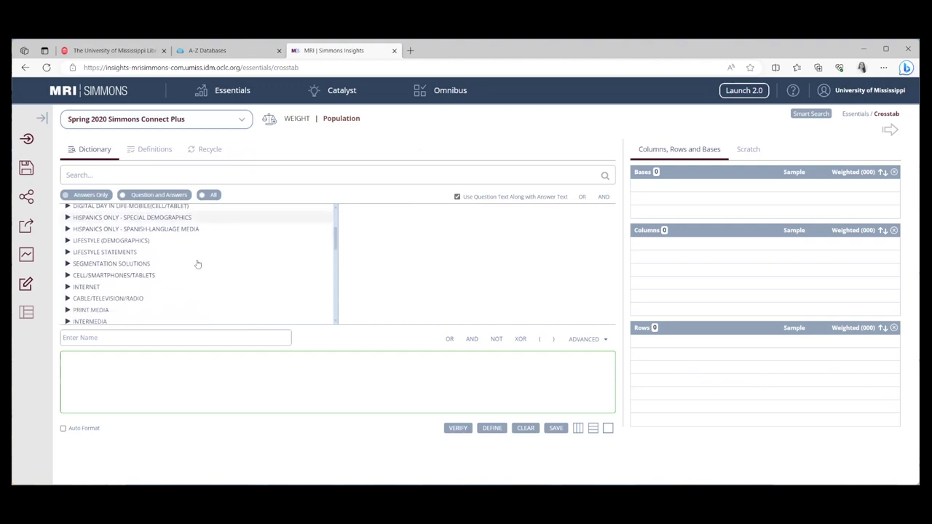
pyautogui.scroll(-1, 197, 263)
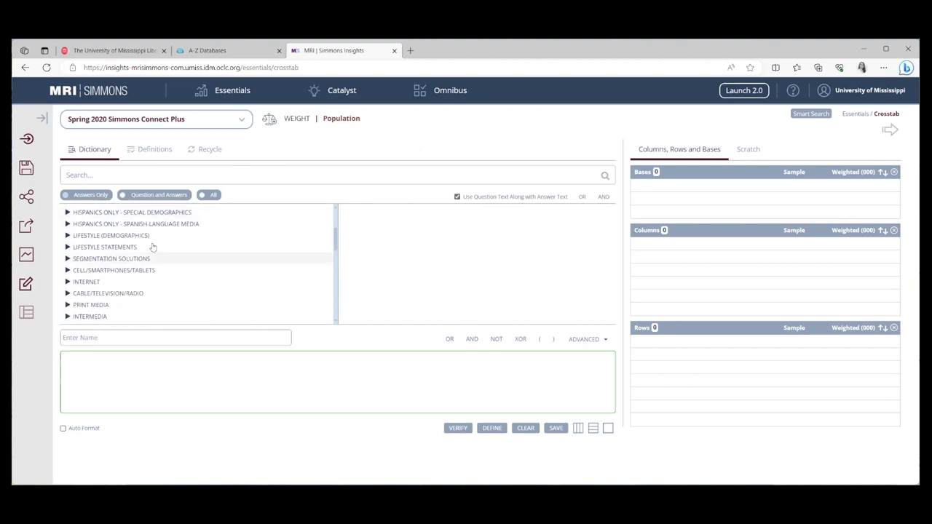
pyautogui.click(98, 236)
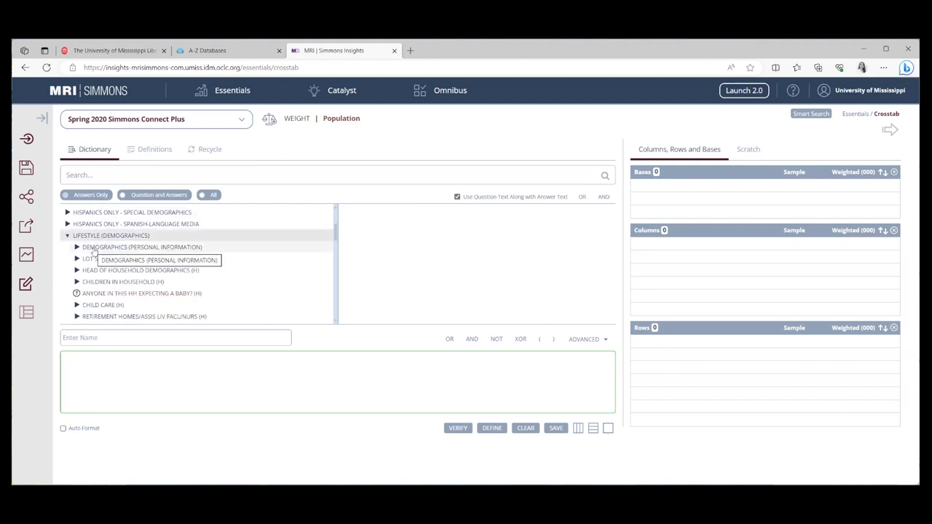
pyautogui.click(93, 249)
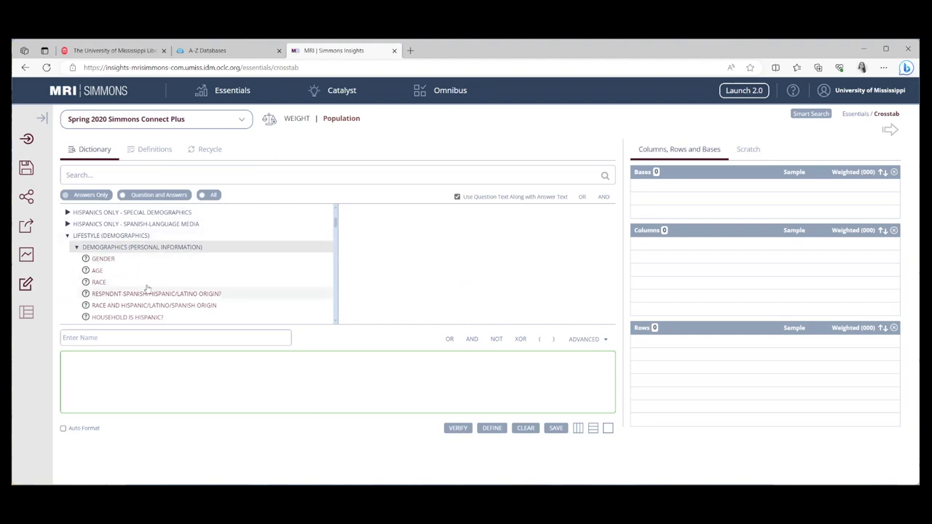
pyautogui.scroll(-2, 214, 291)
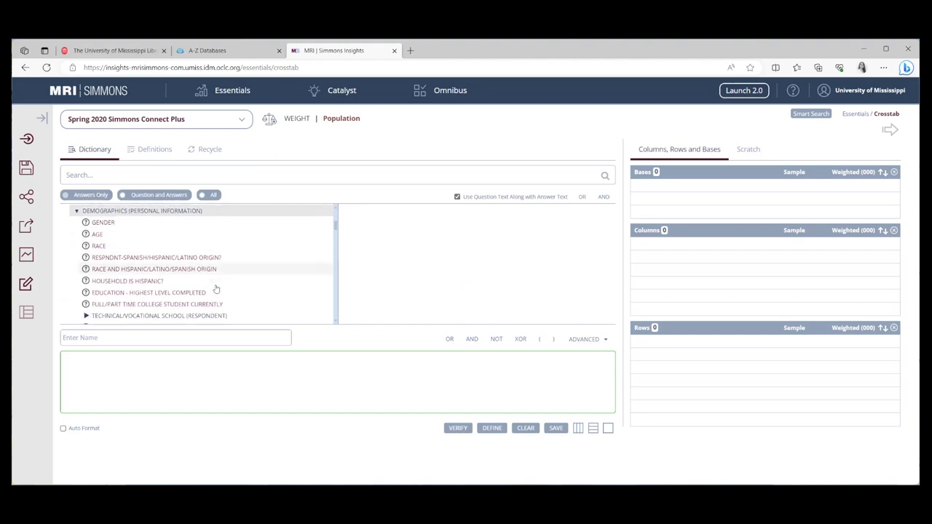
pyautogui.scroll(-1, 195, 286)
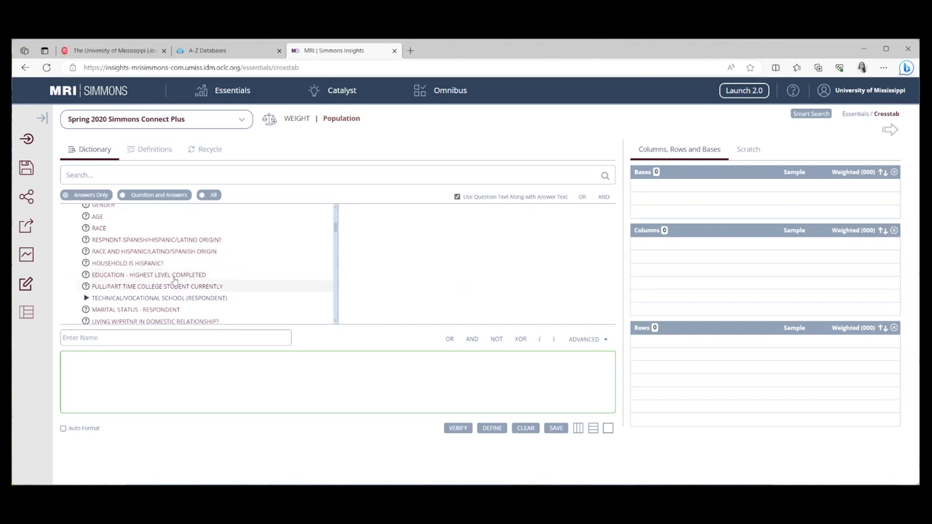
pyautogui.scroll(-5, 175, 280)
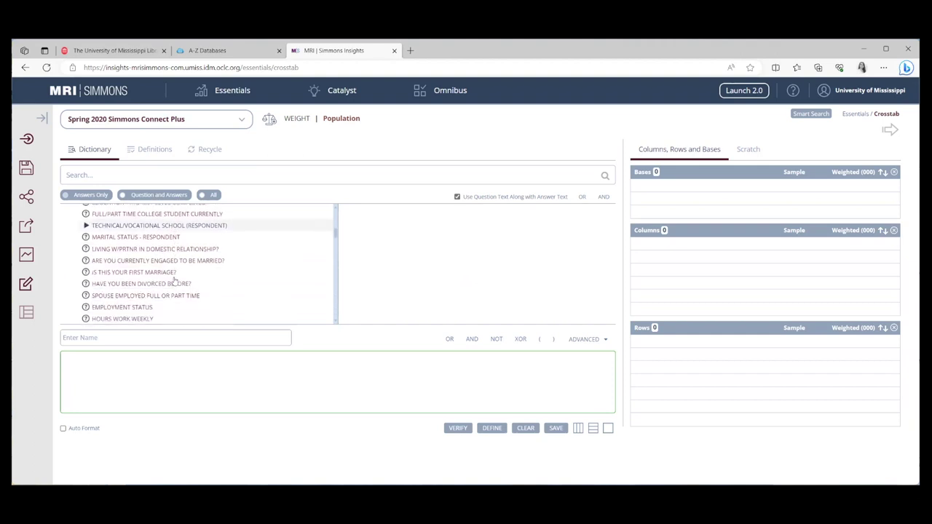
pyautogui.scroll(7, 175, 280)
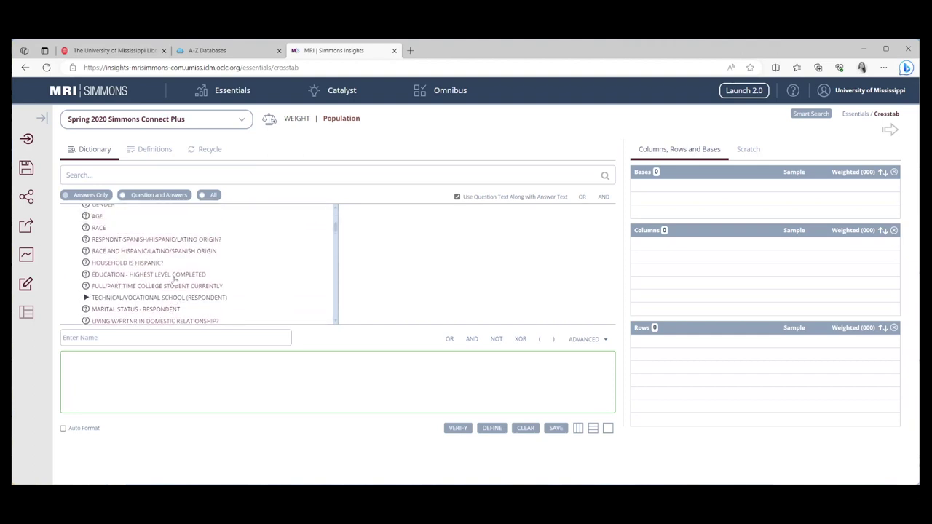
pyautogui.scroll(2, 175, 280)
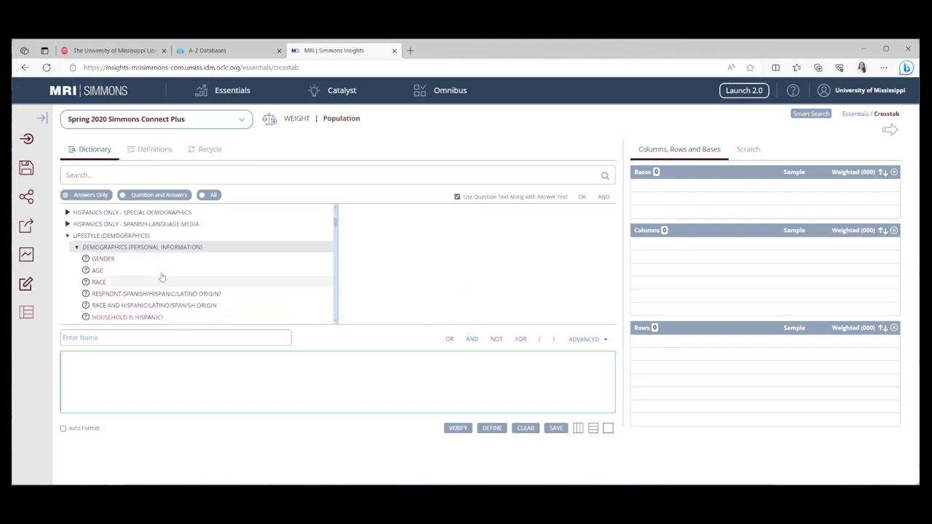
pyautogui.click(101, 260)
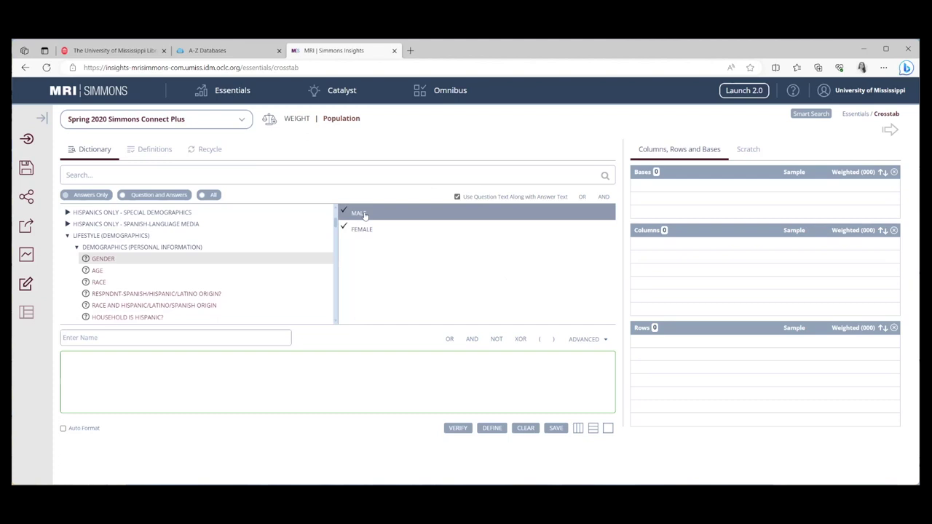
# Add Male to the columns with and without its question text, and delete the GENDER: MALE column.
pyautogui.moveTo(364, 215); pyautogui.dragTo(673, 268)
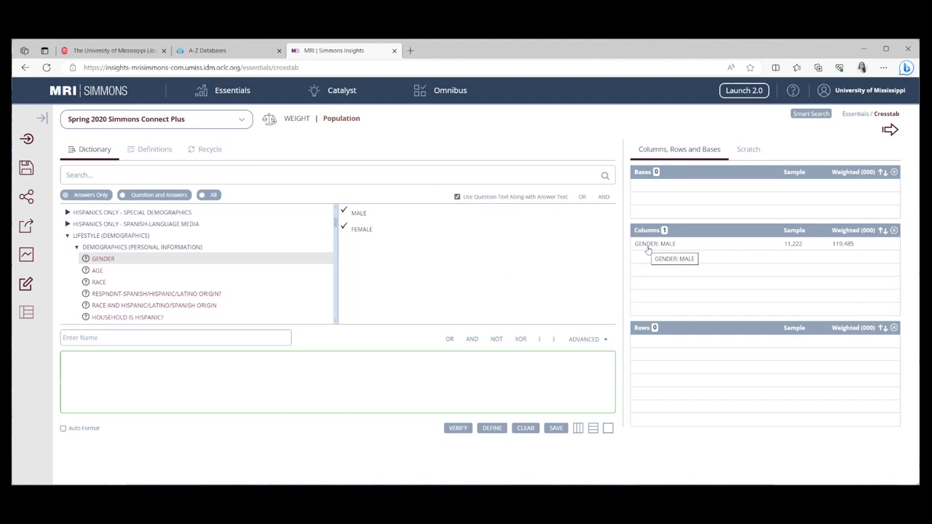
pyautogui.click(457, 196)
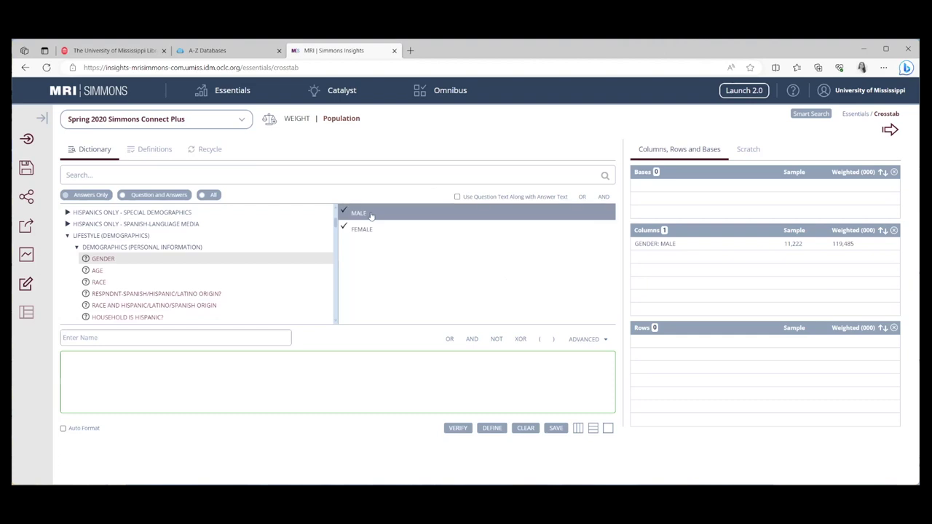
pyautogui.moveTo(369, 216); pyautogui.dragTo(676, 276)
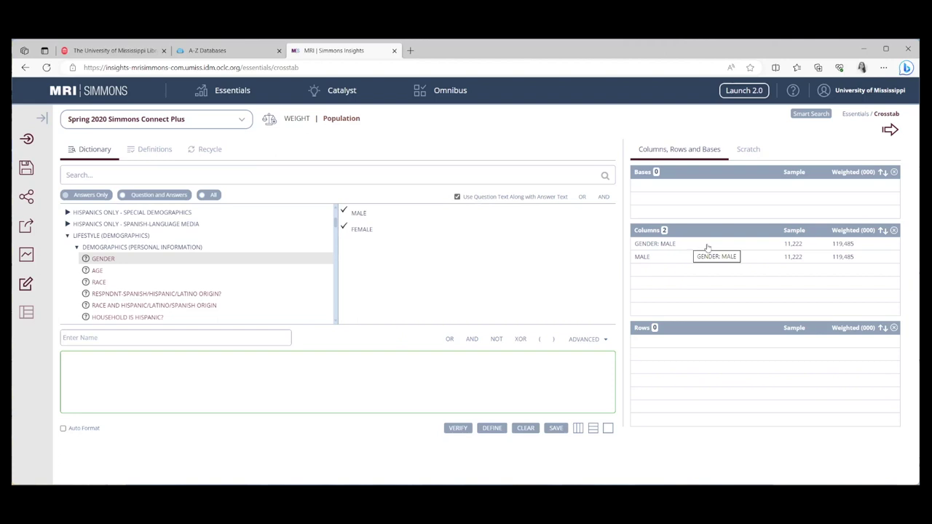
pyautogui.rightClick(706, 248)
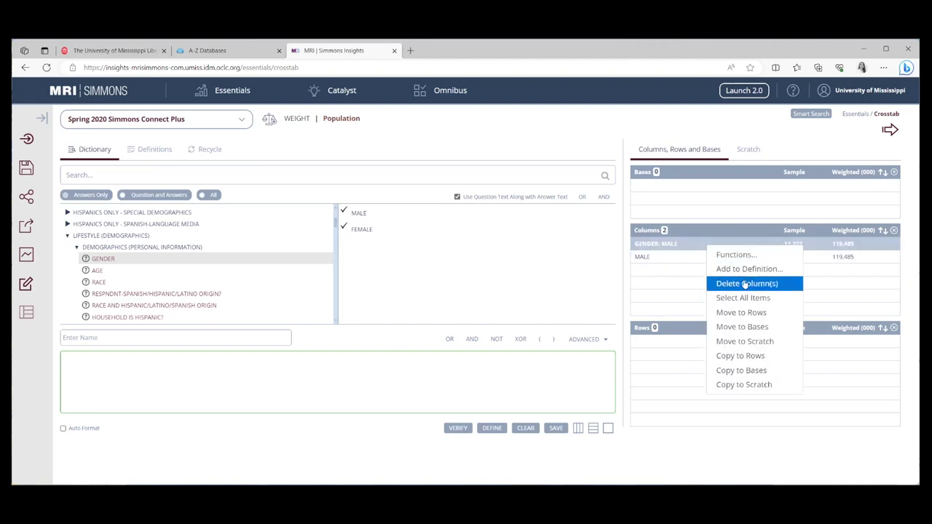
pyautogui.click(742, 283)
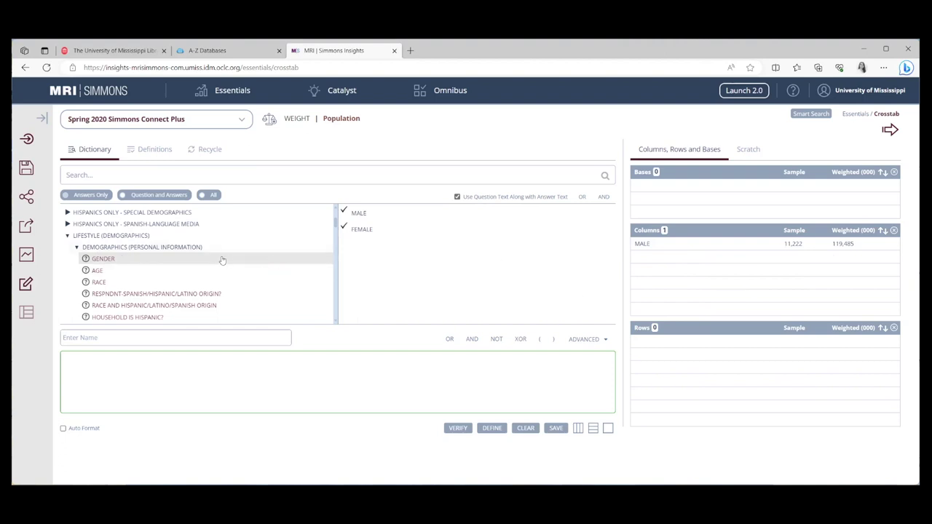
# Build a definition that combines the gender answer Male AND the age answer 18 - 34.
pyautogui.click(358, 213)
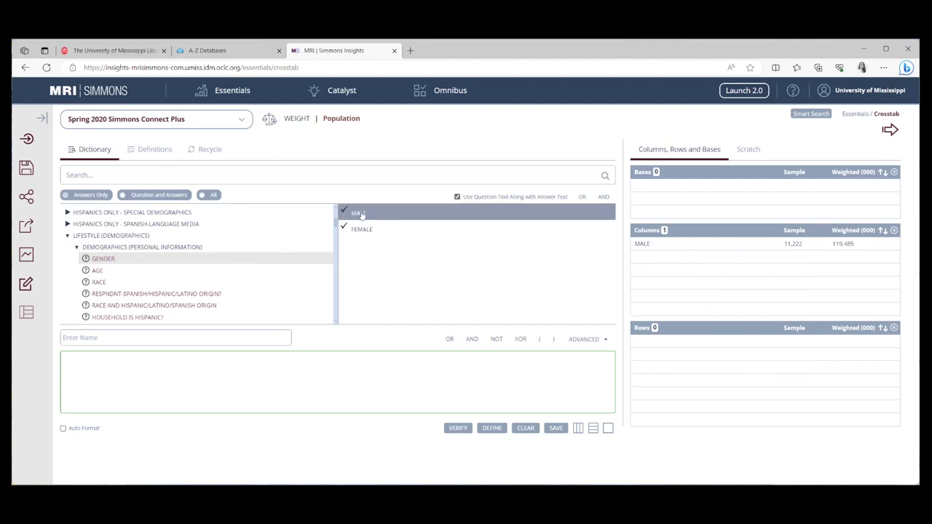
pyautogui.moveTo(360, 214); pyautogui.dragTo(273, 389)
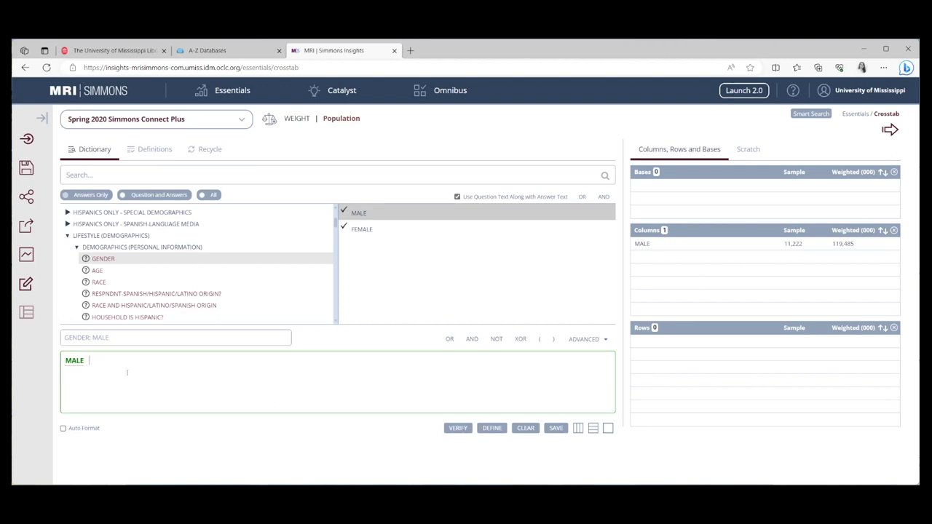
pyautogui.click(472, 339)
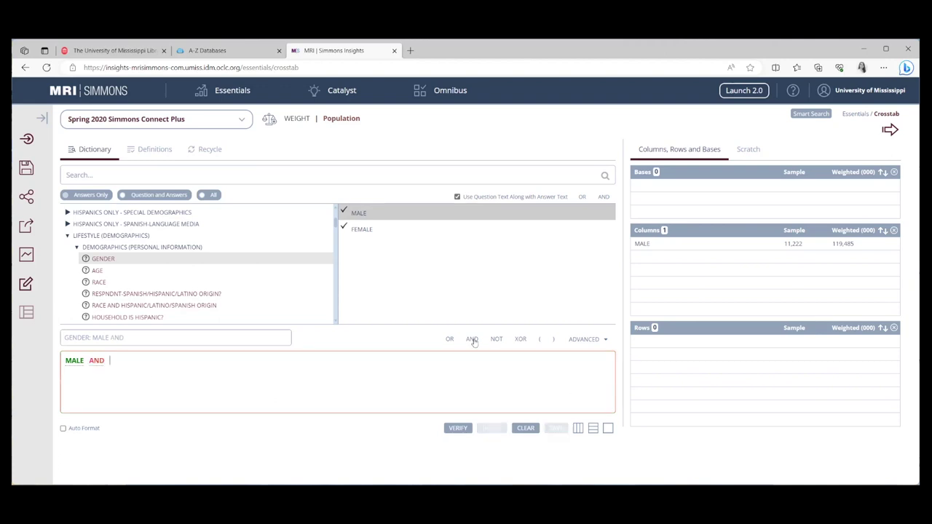
pyautogui.click(95, 271)
pyautogui.scroll(-5, 505, 272)
pyautogui.scroll(2, 435, 261)
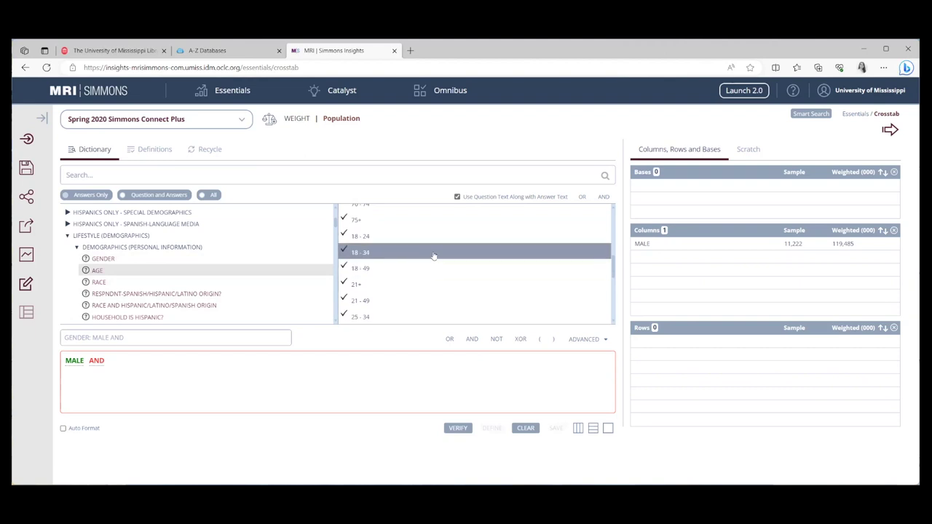
pyautogui.moveTo(433, 257); pyautogui.dragTo(402, 370)
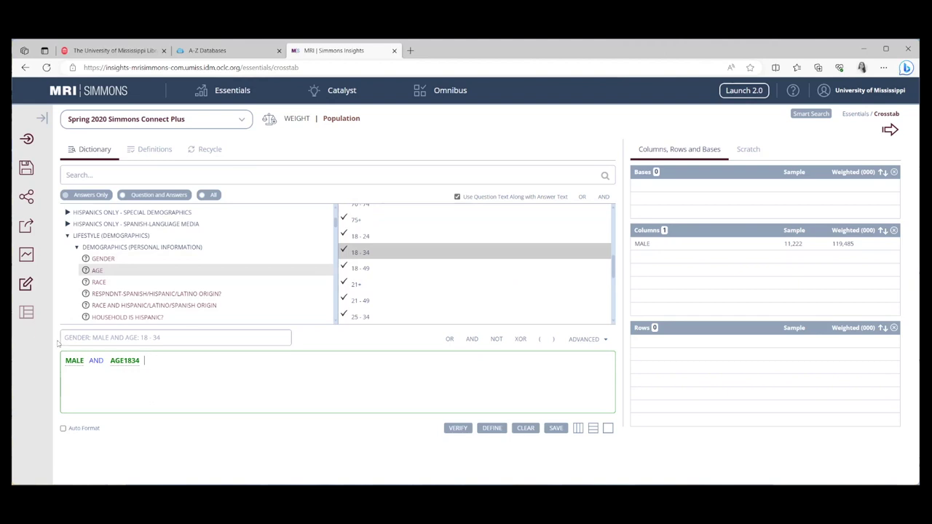
# Shorten the definition's name to MALE 18 - 34 and add it to the crosstab columns.
pyautogui.moveTo(62, 337); pyautogui.dragTo(92, 337)
pyautogui.press('BackSpace')
pyautogui.moveTo(80, 337); pyautogui.dragTo(112, 338)
pyautogui.press('BackSpace')
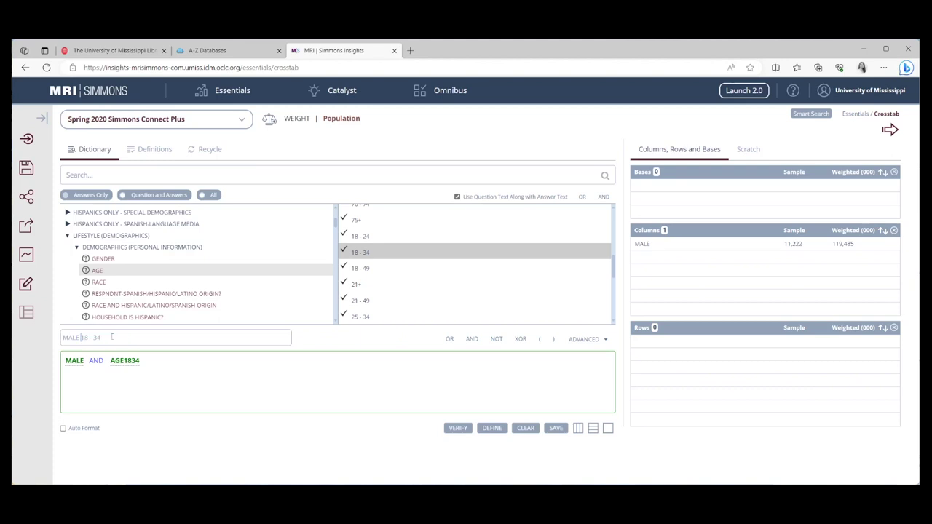
pyautogui.click(577, 429)
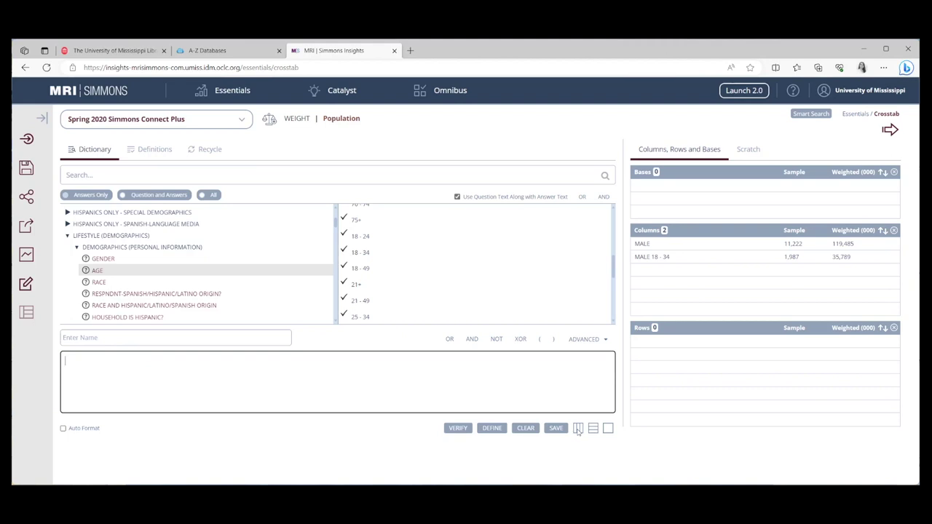
# Delete the plain MALE column from the crosstab.
pyautogui.rightClick(714, 246)
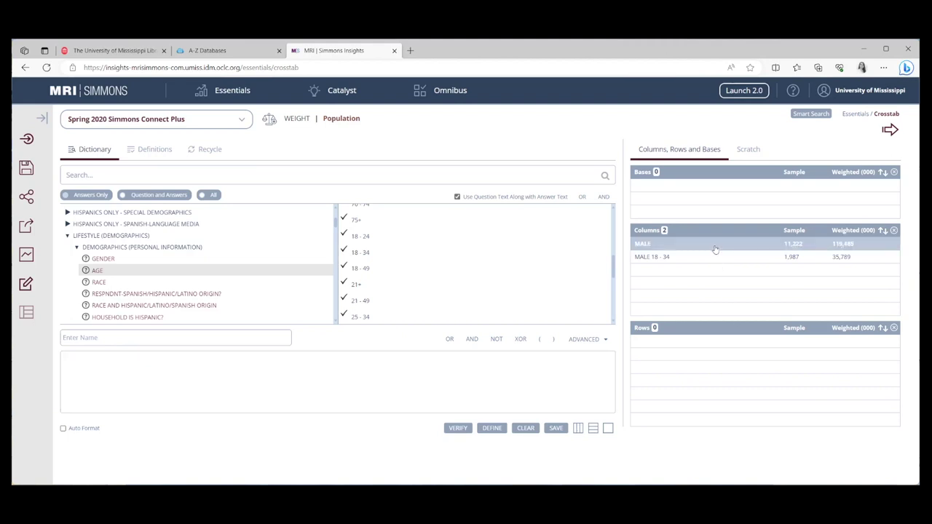
pyautogui.click(743, 285)
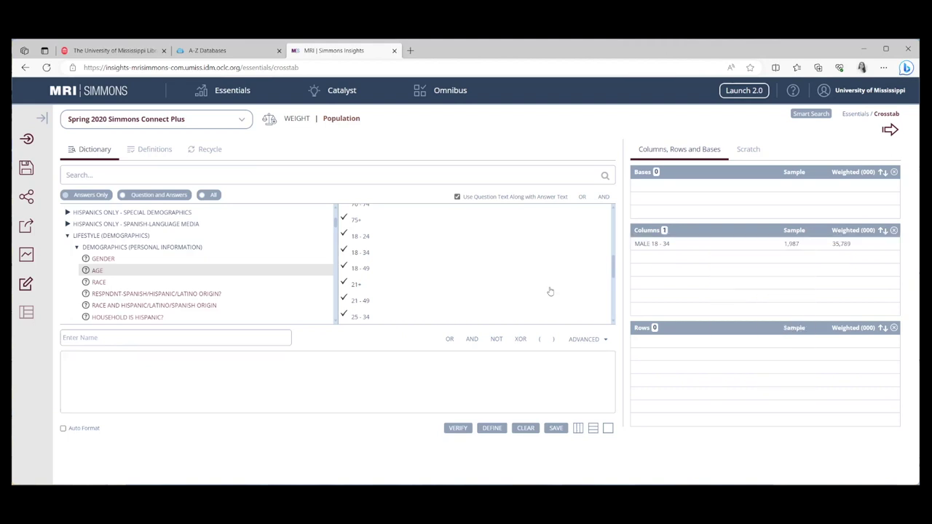
# Collapse LIFESTYLE (DEMOGRAPHICS) and list the CABLE/TELEVISION/RADIO answers for video streaming/downloading services used in the last 30 days.
pyautogui.click(67, 236)
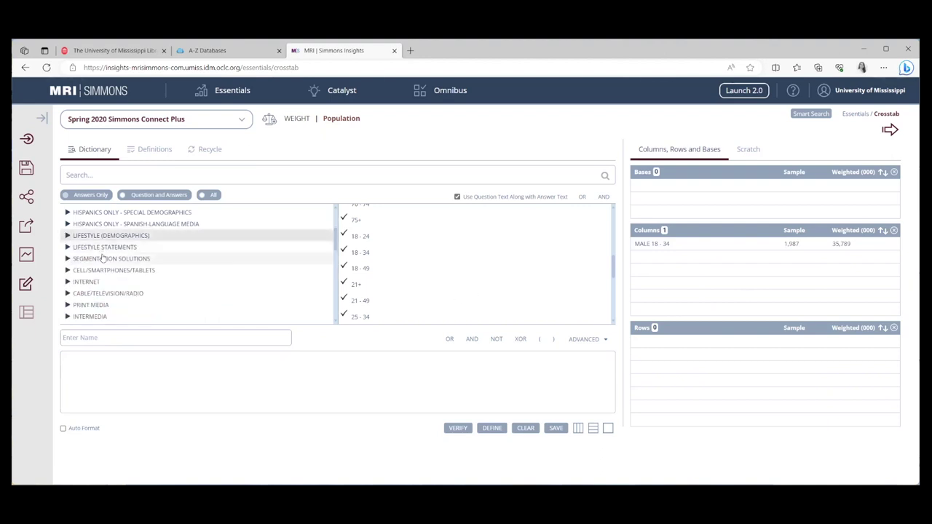
pyautogui.scroll(-3, 102, 258)
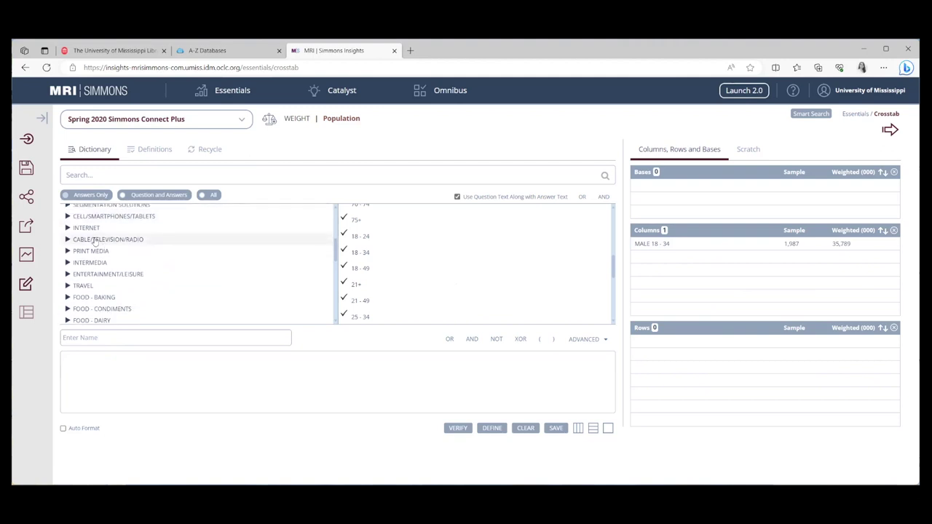
pyautogui.click(95, 241)
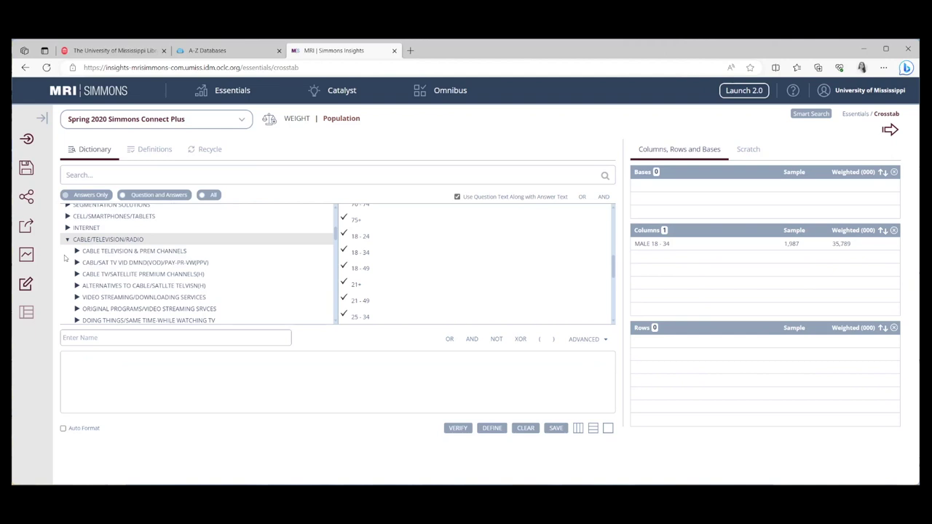
pyautogui.scroll(-1, 69, 262)
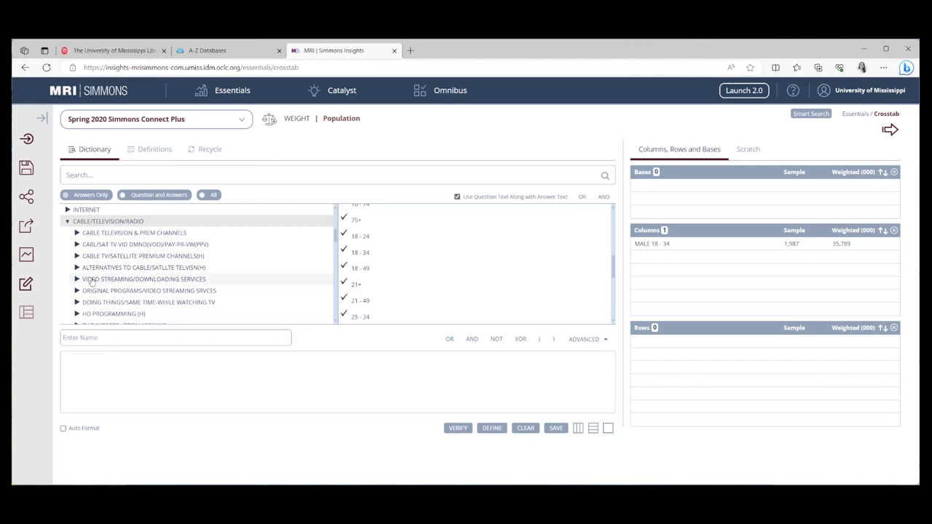
pyautogui.click(91, 280)
pyautogui.scroll(-1, 99, 278)
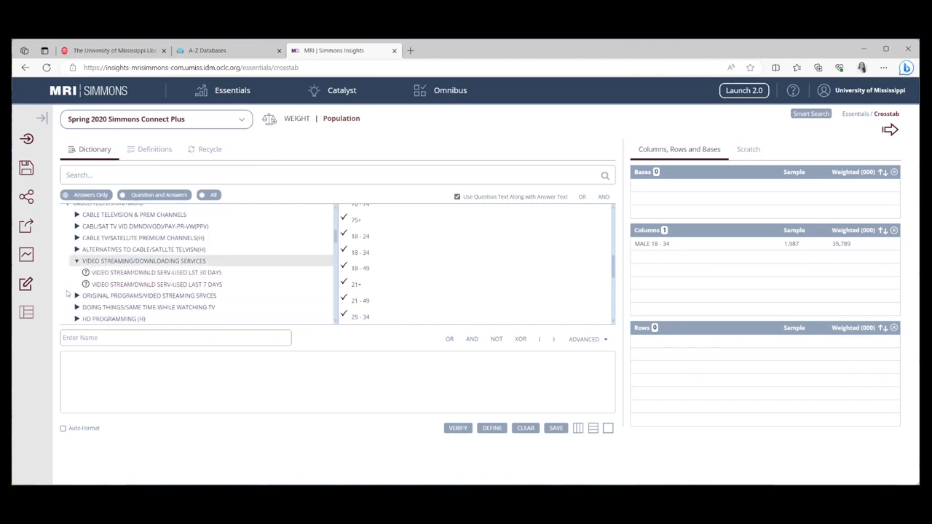
pyautogui.click(168, 273)
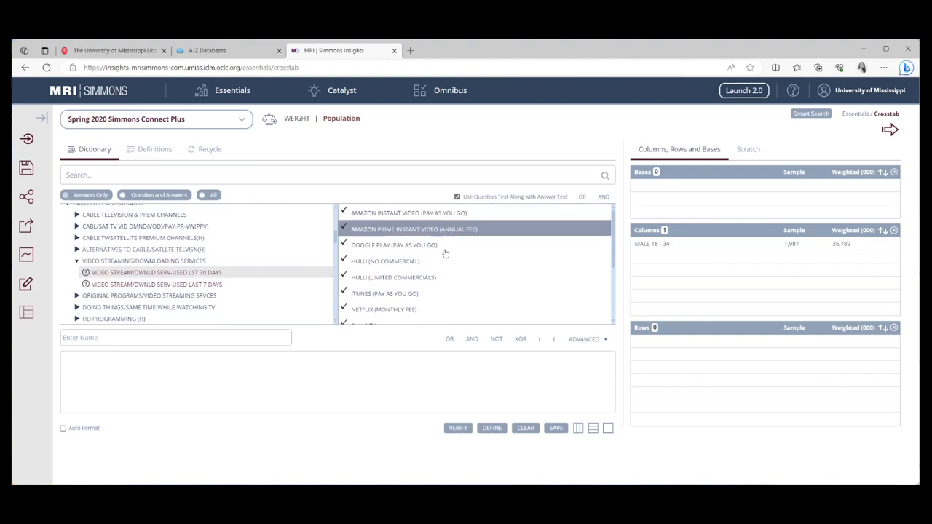
# Add AMAZON PRIME INSTANT VIDEO (ANNUAL FEE), HULU (LIMITED COMMERCIALS) and NETFLIX (MONTHLY FEE) to the crosstab rows with their question text.
pyautogui.scroll(-1, 464, 265)
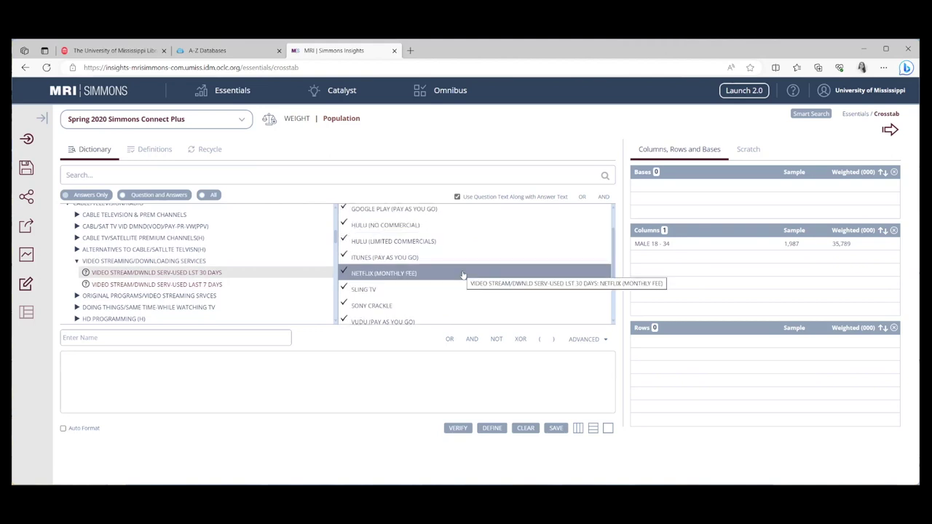
pyautogui.scroll(1, 463, 275)
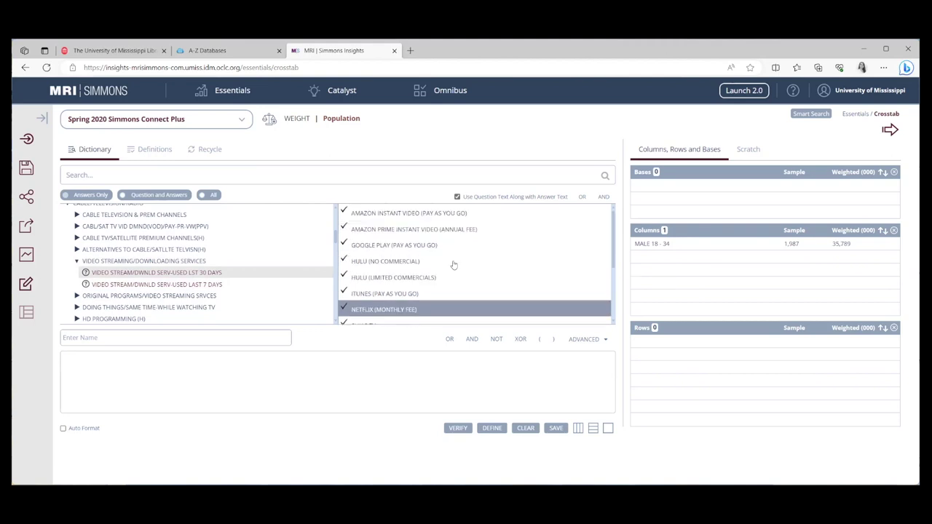
pyautogui.click(417, 230)
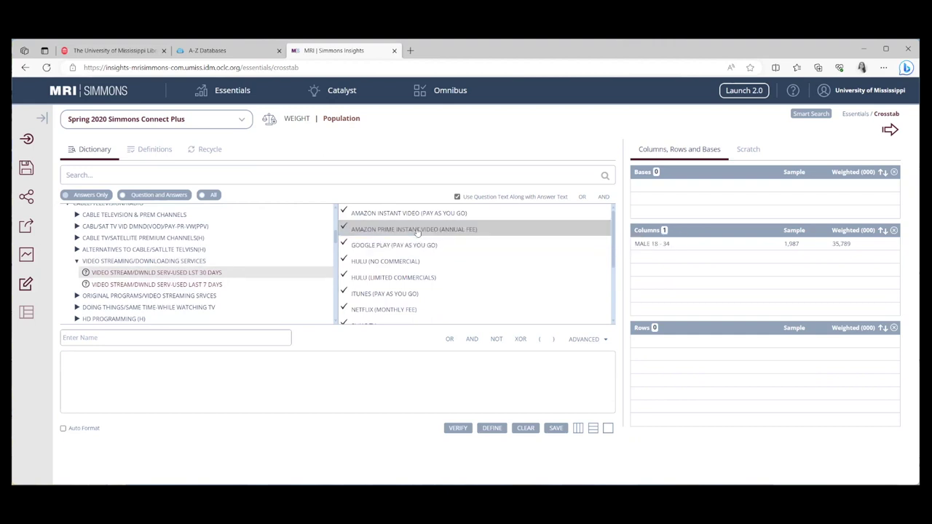
pyautogui.click(684, 370)
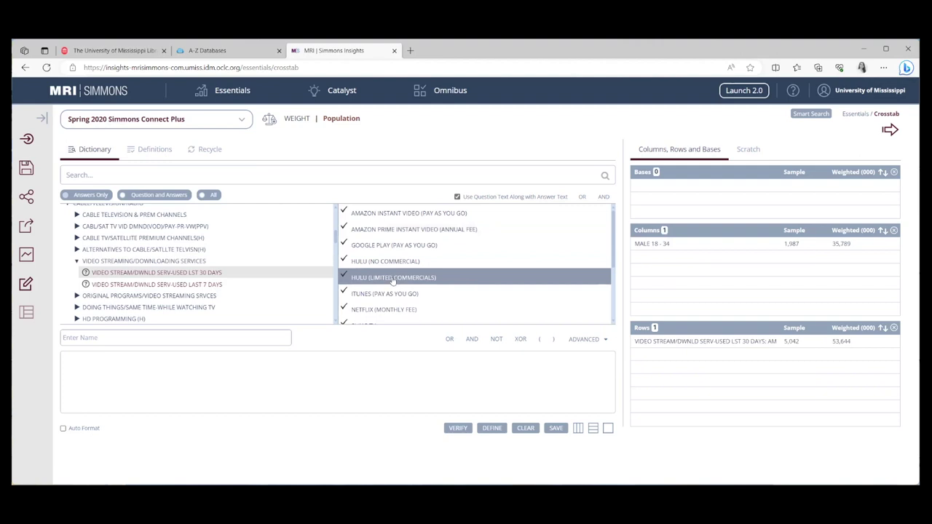
pyautogui.click(393, 280)
pyautogui.click(684, 390)
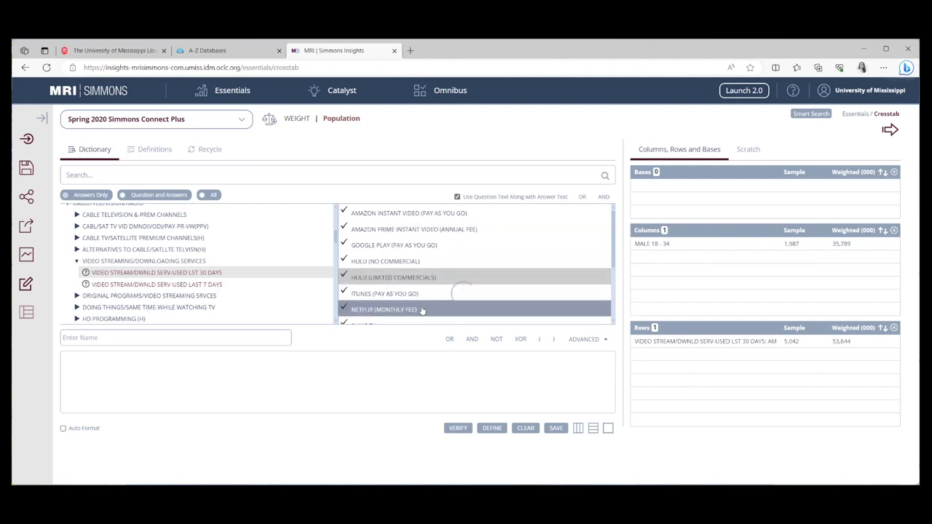
pyautogui.click(417, 309)
pyautogui.click(693, 386)
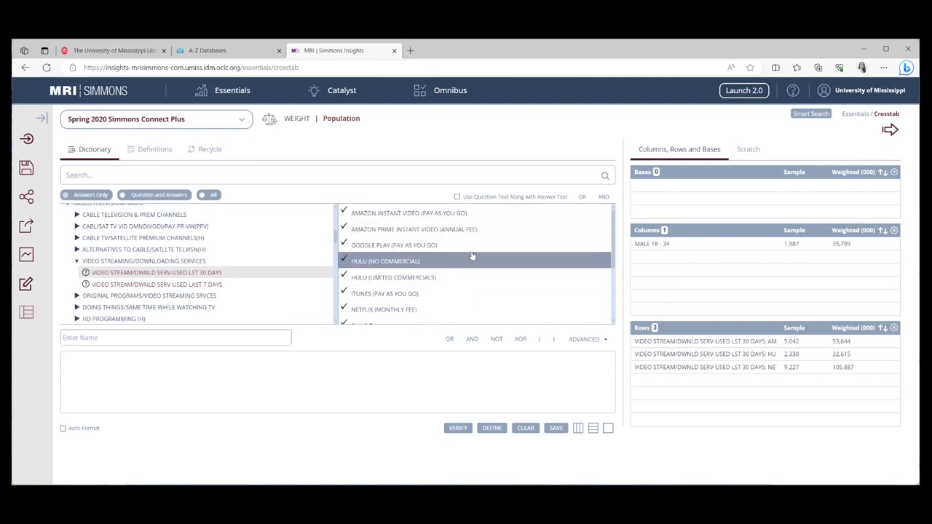
# Add the SLING TV streaming answer to the crosstab rows without its question text.
pyautogui.scroll(-2, 472, 254)
pyautogui.scroll(-1, 471, 255)
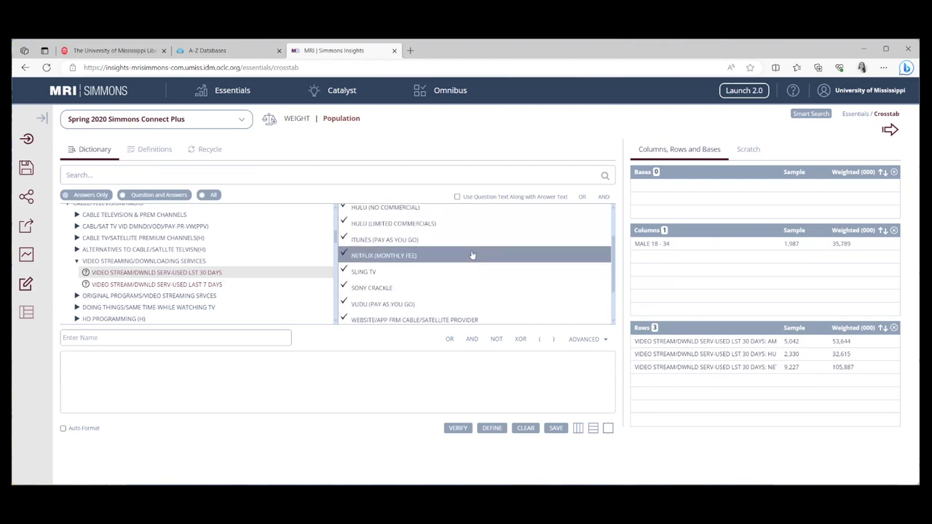
pyautogui.scroll(-1, 472, 254)
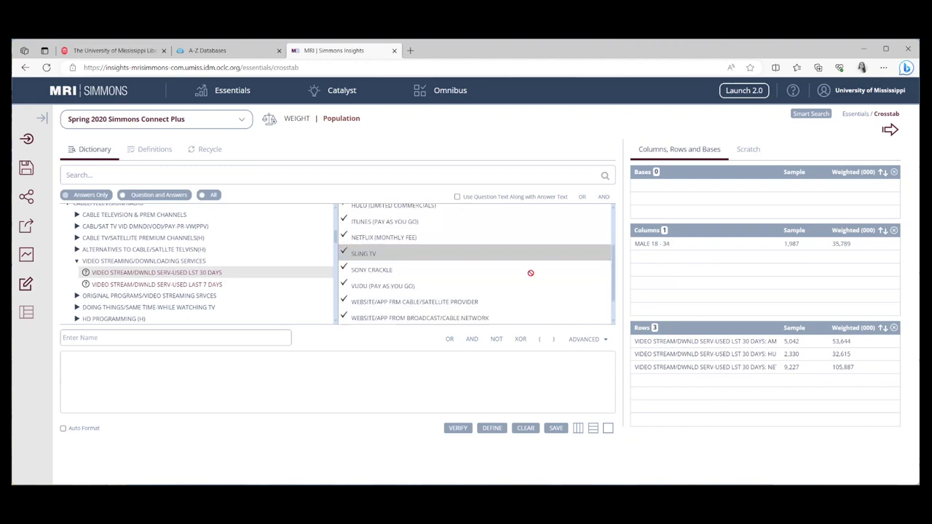
pyautogui.moveTo(678, 389); pyautogui.dragTo(676, 390)
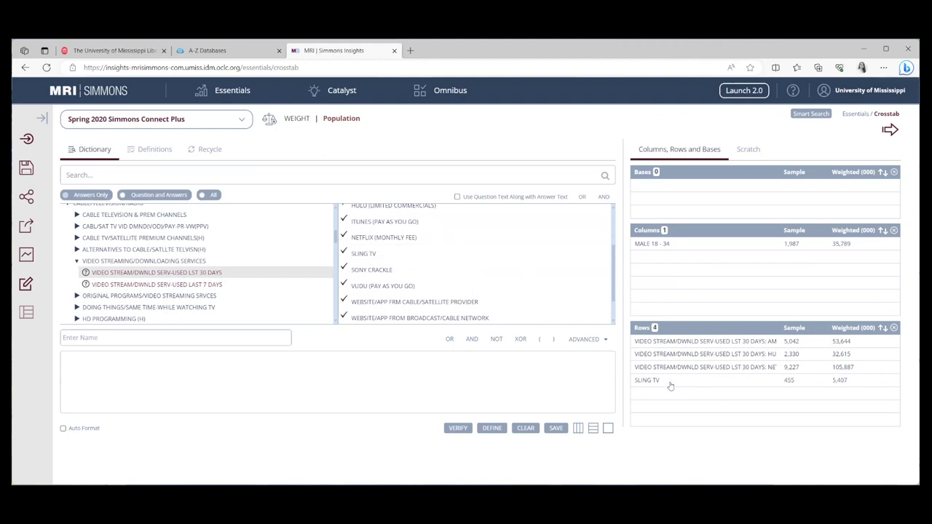
pyautogui.scroll(2, 465, 282)
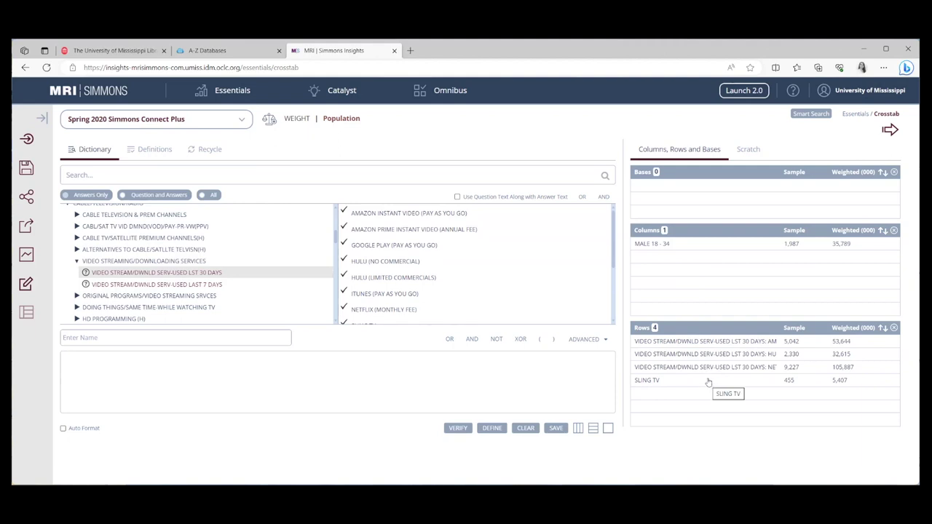
# Add the YES and NO answers of the HD programming household subscription question to the rows, including the question text.
pyautogui.click(76, 261)
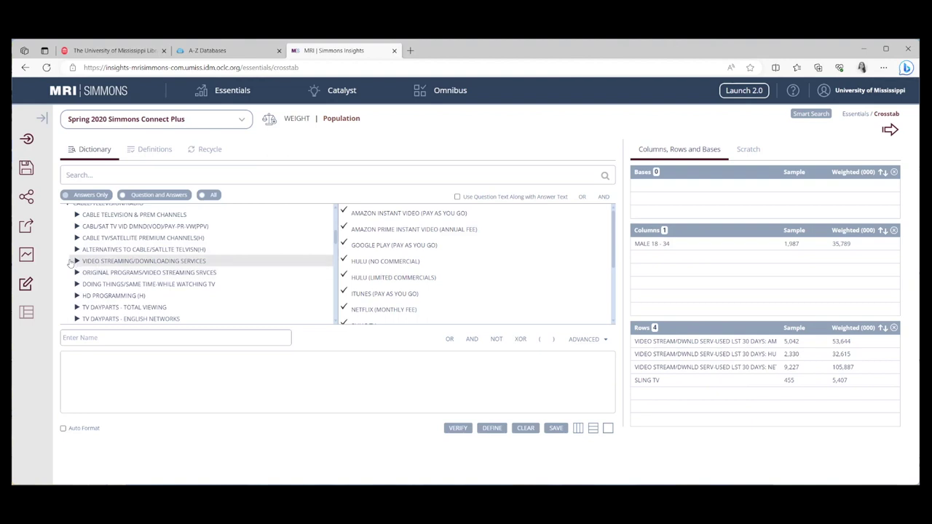
pyautogui.scroll(-1, 67, 262)
pyautogui.click(77, 278)
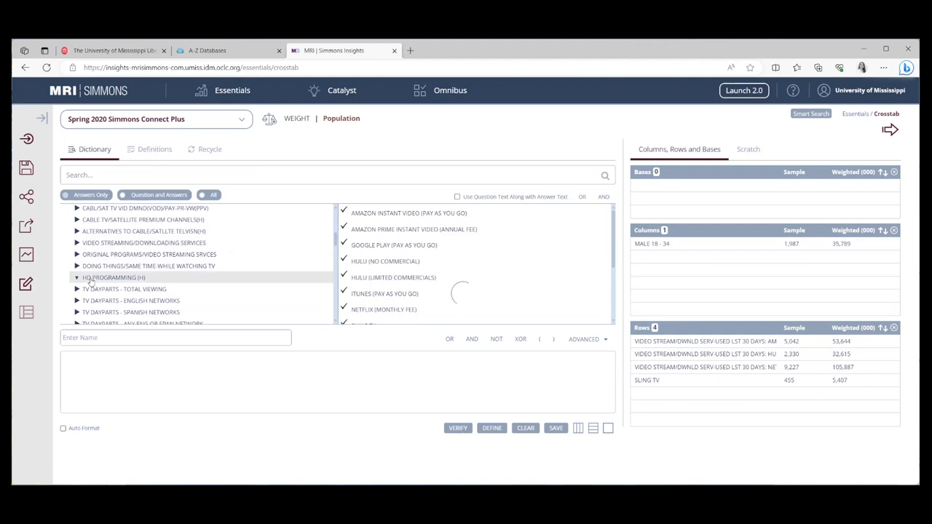
pyautogui.click(111, 290)
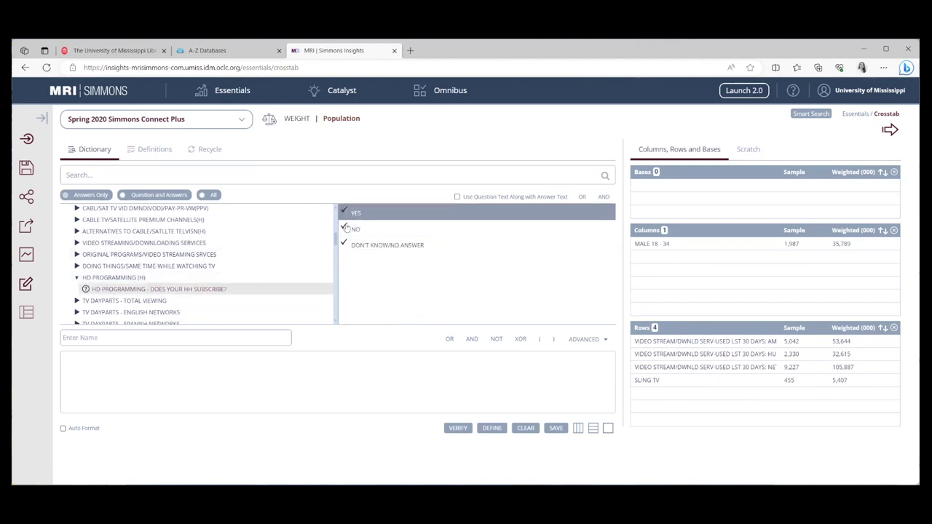
pyautogui.click(456, 197)
pyautogui.moveTo(428, 231); pyautogui.dragTo(654, 401)
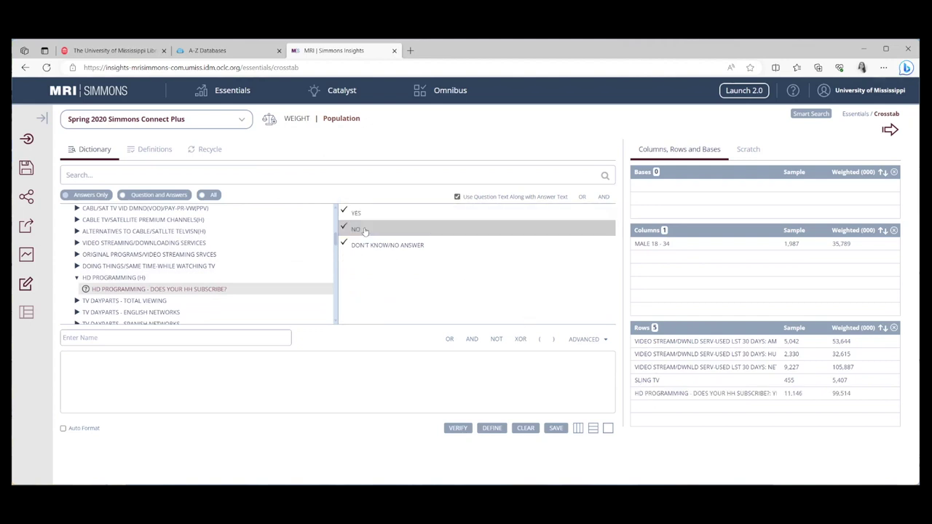
pyautogui.moveTo(473, 229); pyautogui.dragTo(652, 411)
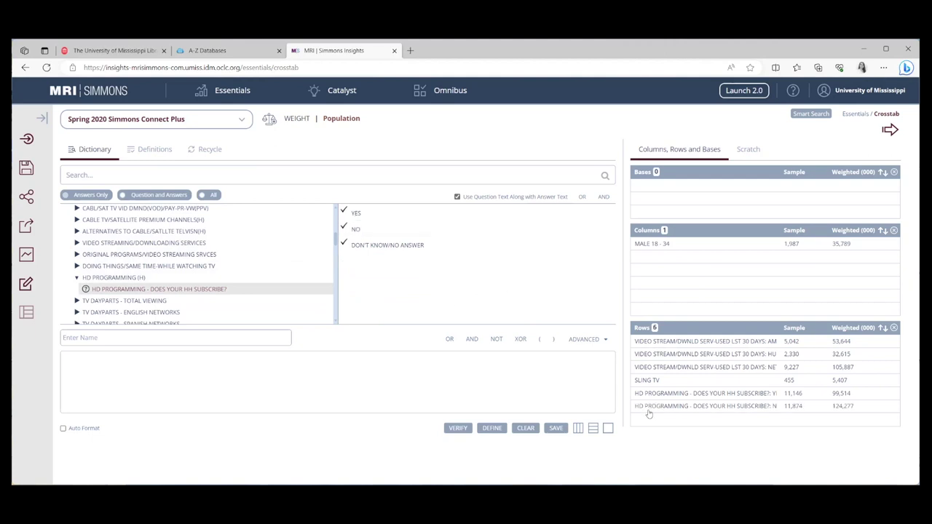
pyautogui.click(78, 280)
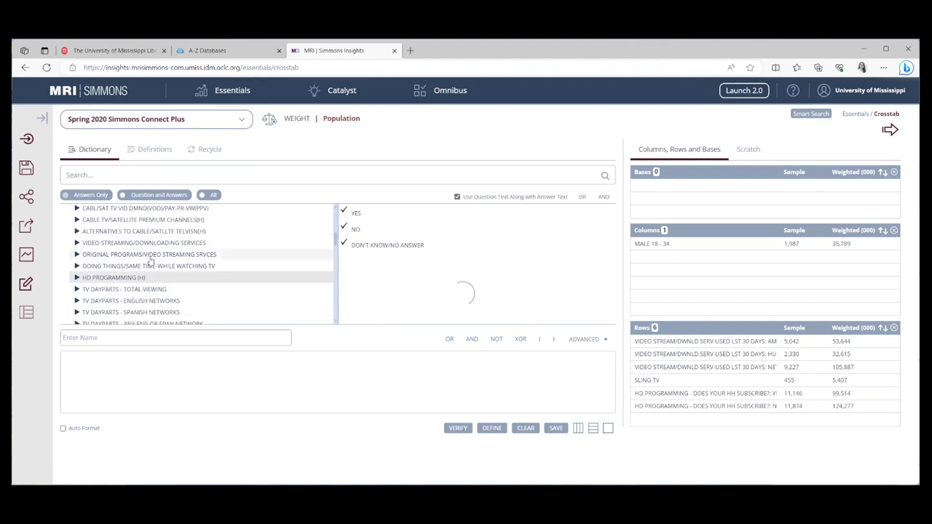
# Find the TV - SPORTS EVENTS category under CABLE/TELEVISION/RADIO and expand its questions.
pyautogui.scroll(-2, 149, 293)
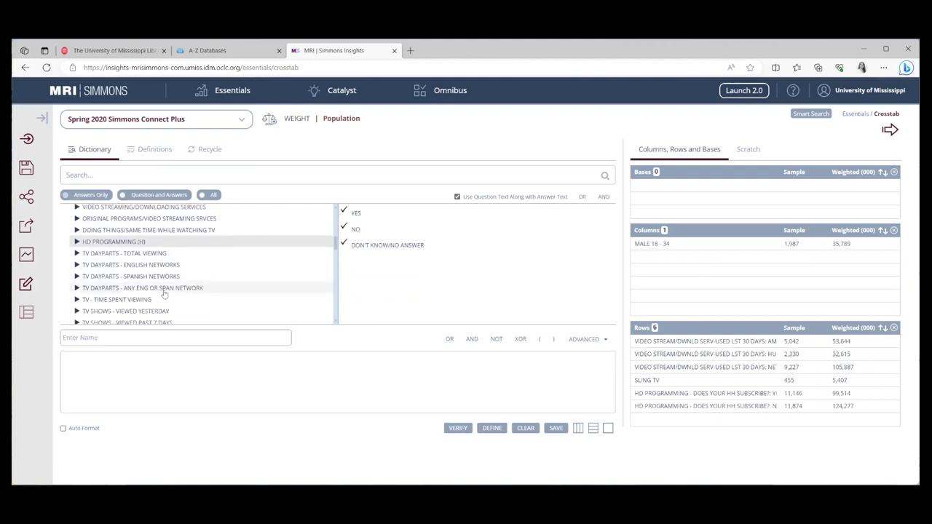
pyautogui.scroll(-1, 156, 256)
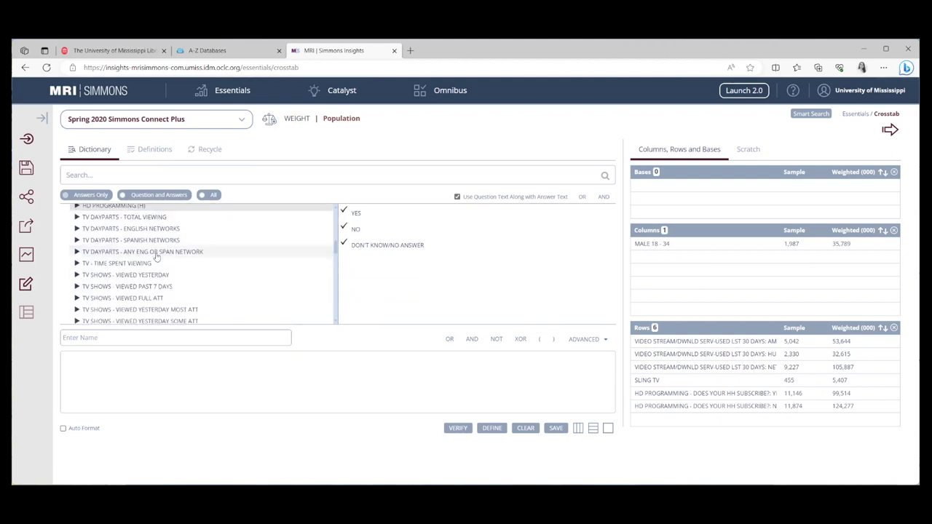
pyautogui.scroll(-5, 156, 256)
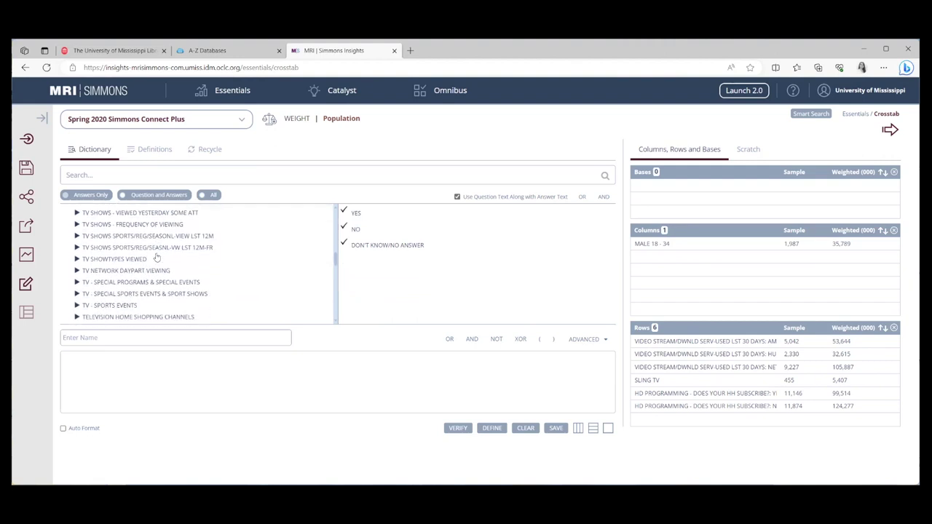
pyautogui.scroll(-1, 162, 256)
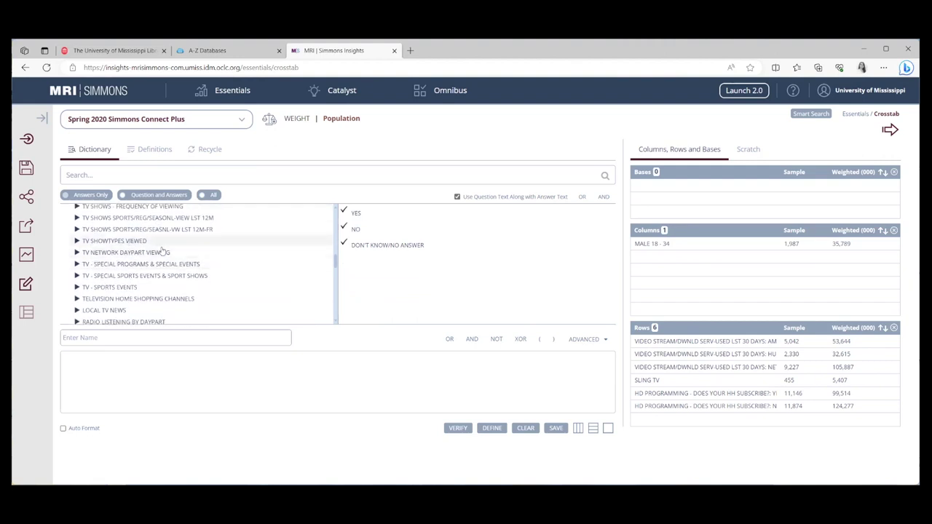
pyautogui.scroll(-1, 177, 258)
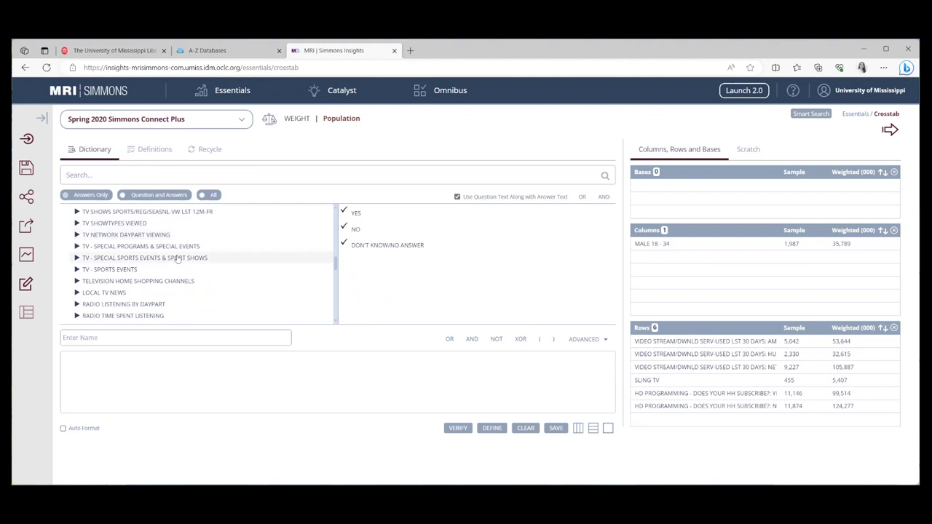
pyautogui.click(78, 269)
pyautogui.scroll(-2, 102, 251)
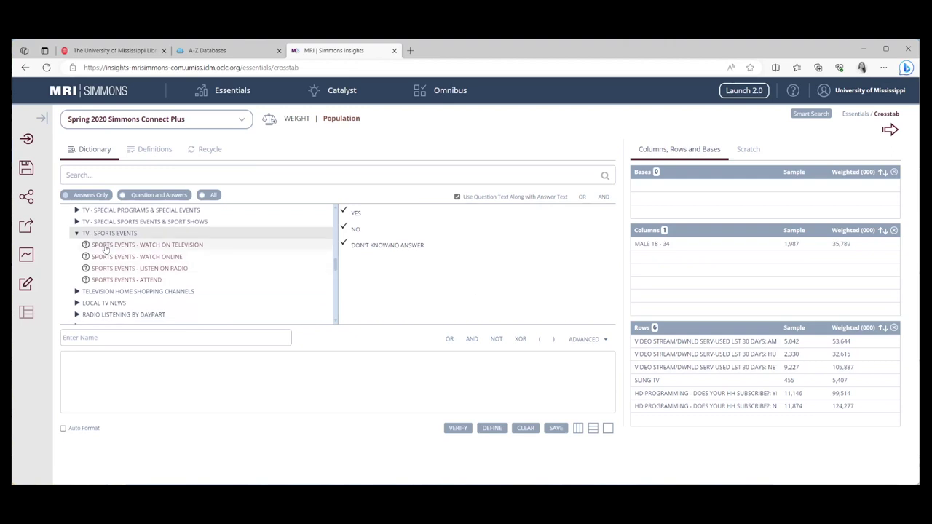
# Add COLLEGE FOOTBALL REGULAR SEASON to the rows for watching on television, watching online, listening on radio and attending sports events.
pyautogui.click(104, 247)
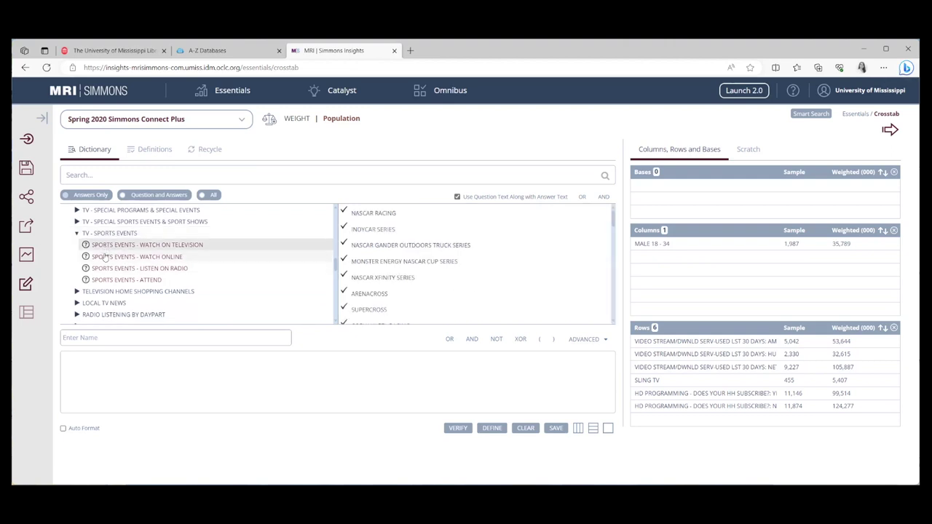
pyautogui.click(104, 258)
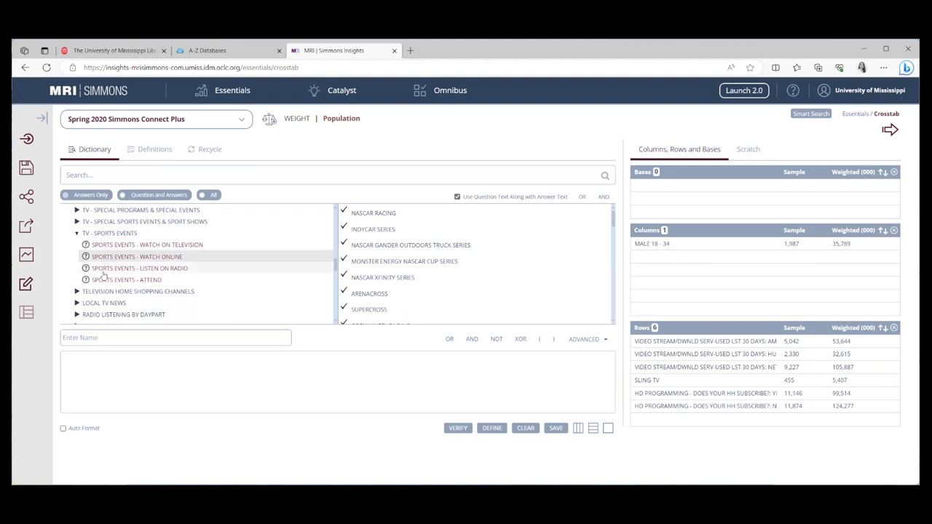
pyautogui.click(114, 247)
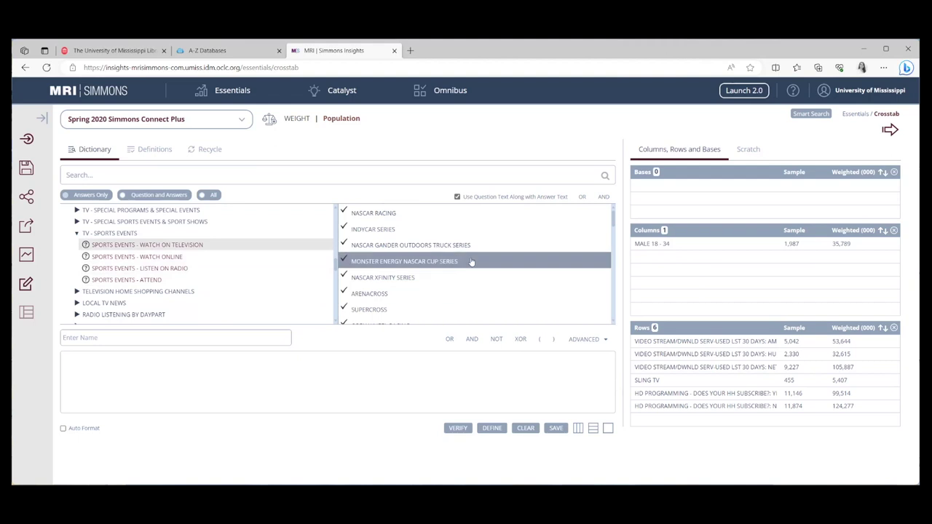
pyautogui.scroll(-8, 472, 262)
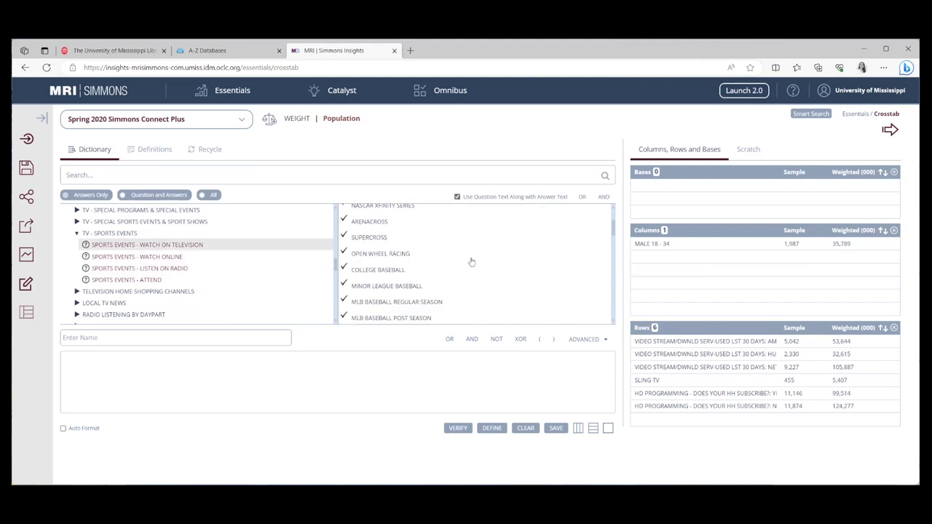
pyautogui.click(382, 246)
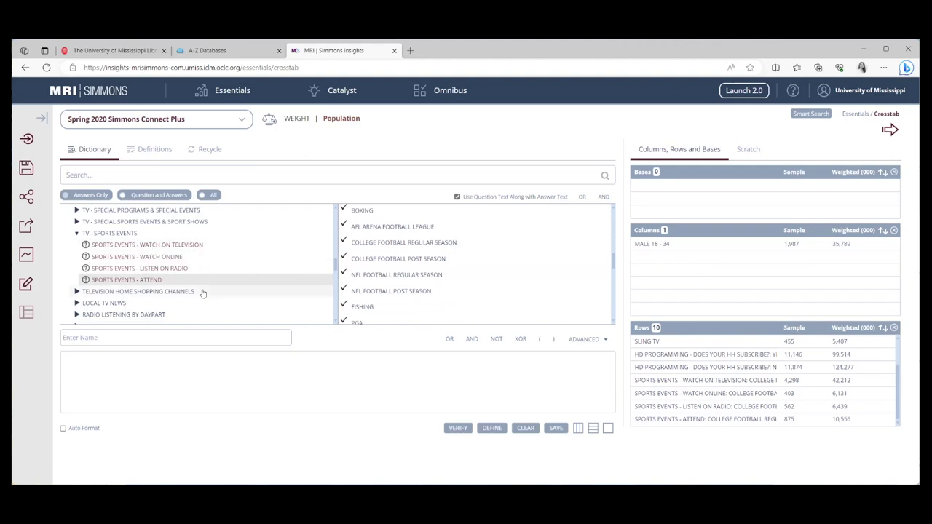
# Review the list of crosstab rows and run the crosstab.
pyautogui.scroll(1, 750, 391)
pyautogui.scroll(-1, 750, 385)
pyautogui.scroll(2, 750, 382)
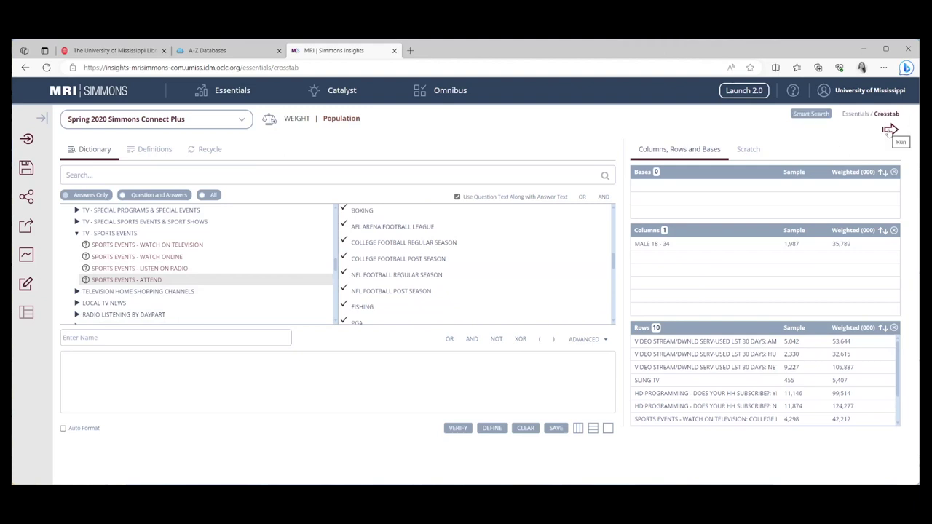
pyautogui.click(889, 129)
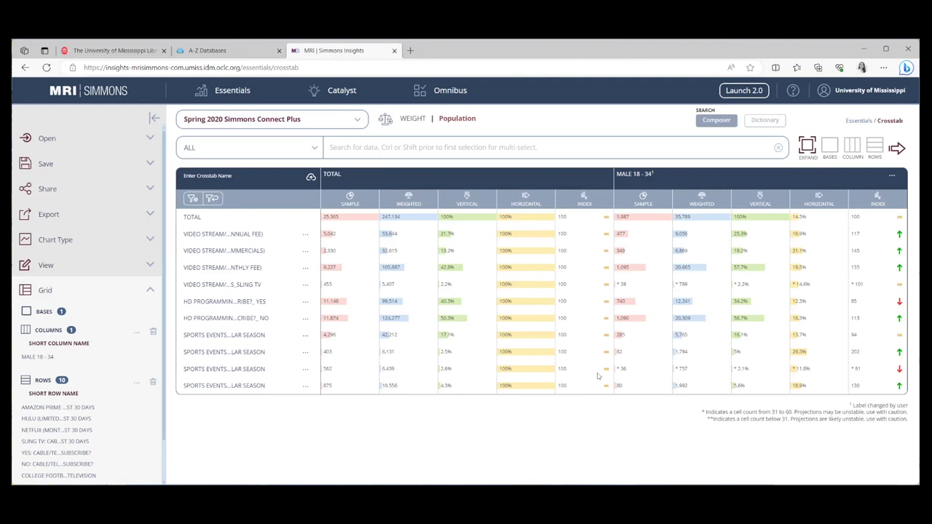
# Examine the MALE 18 - 34 column's vertical and horizontal percentages and index values across the crosstab rows.
pyautogui.moveTo(658, 177); pyautogui.dragTo(618, 175)
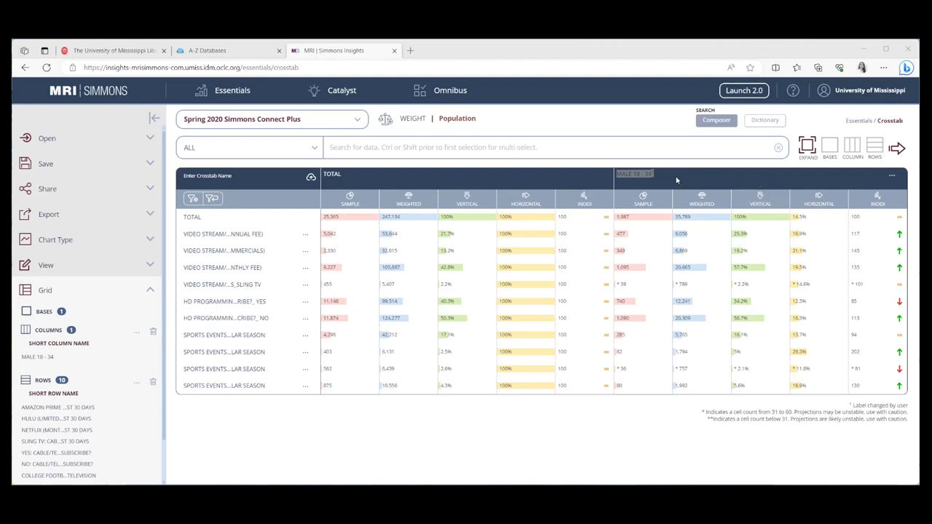
pyautogui.click(757, 184)
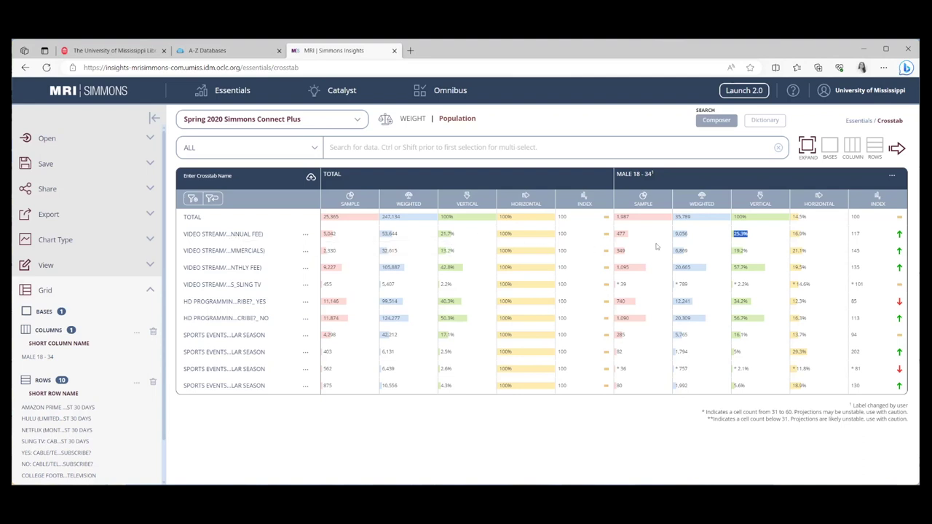
pyautogui.click(819, 240)
pyautogui.doubleClick(795, 235)
pyautogui.click(853, 174)
pyautogui.moveTo(901, 235)
pyautogui.moveTo(901, 307)
pyautogui.moveTo(862, 235)
# Name the crosstab "IMC crosstab" and save it.
pyautogui.click(235, 176)
pyautogui.write('IMC crosstab')
pyautogui.click(310, 177)
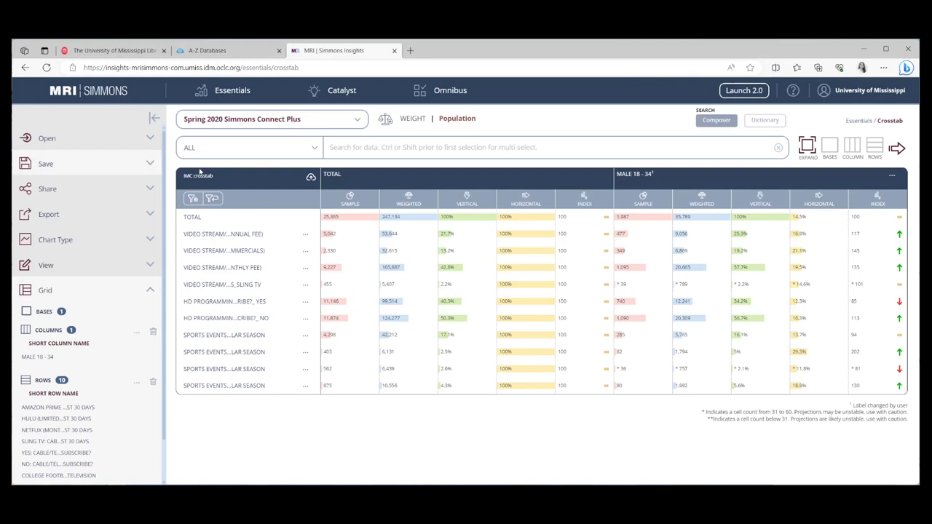
# Export the crosstab in .XLS format and check the footnotes about low cell counts below the table.
pyautogui.click(151, 215)
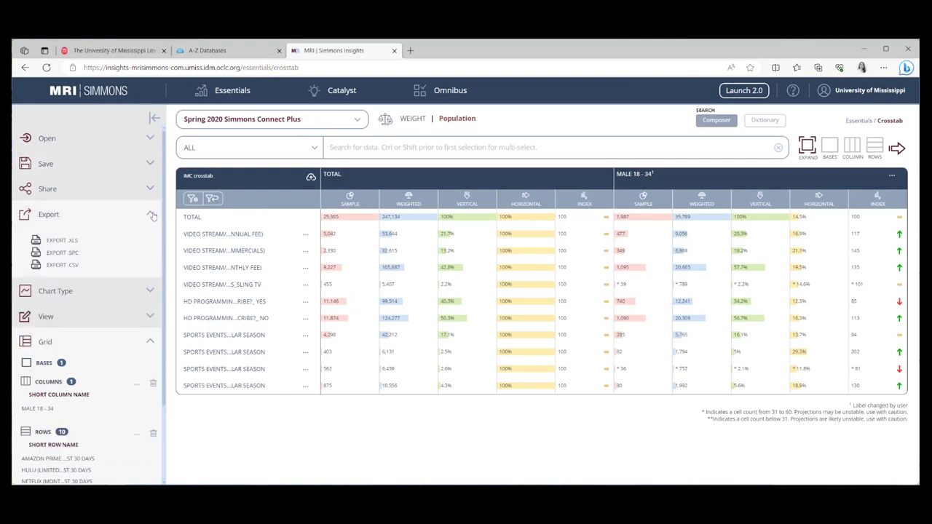
pyautogui.click(63, 240)
pyautogui.moveTo(700, 412); pyautogui.dragTo(717, 428)
pyautogui.click(680, 416)
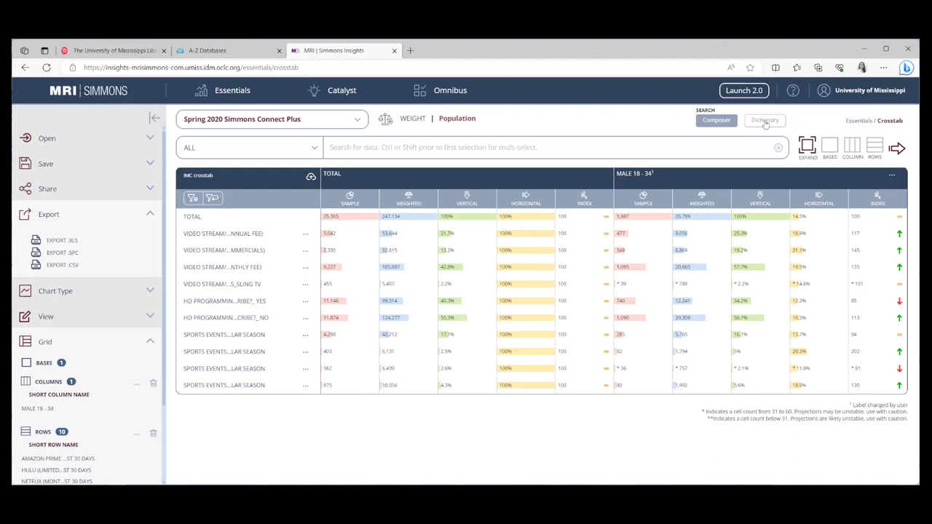
# Return to the Dictionary search view and open the account options containing the logout command.
pyautogui.click(765, 121)
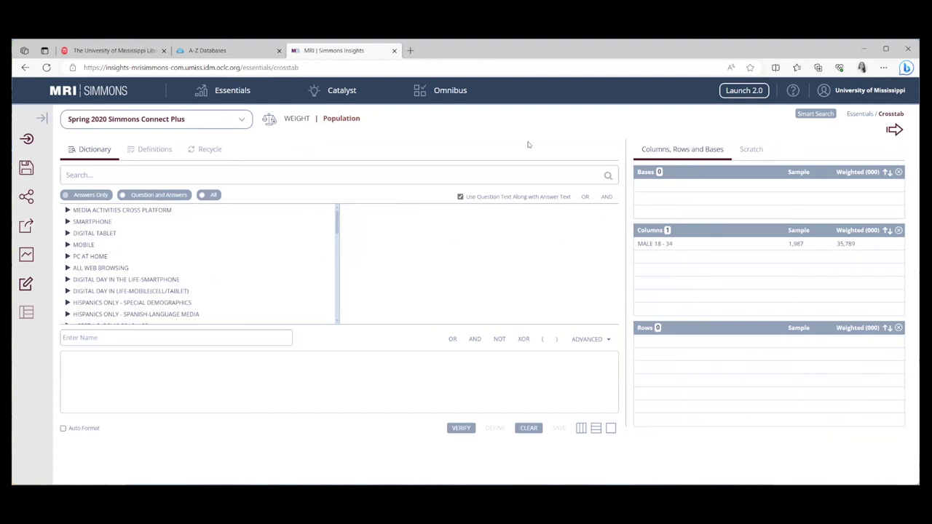
pyautogui.click(863, 93)
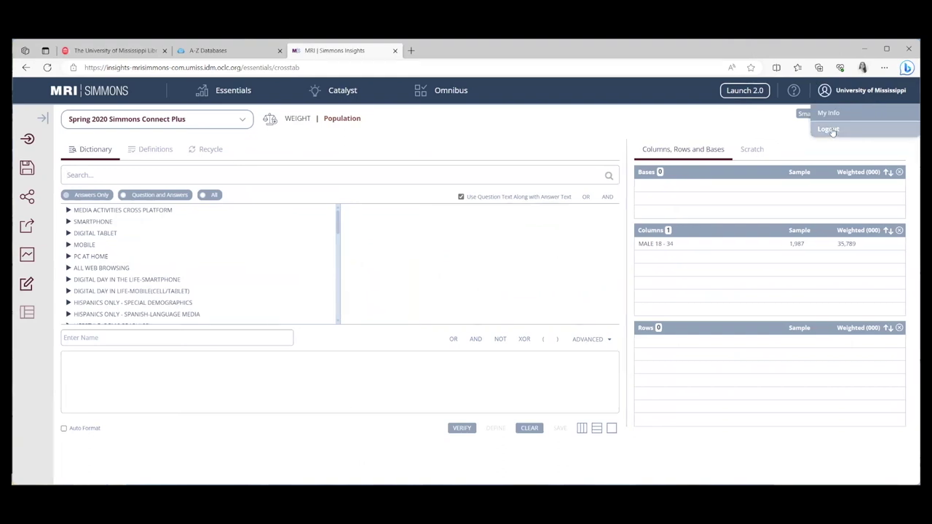